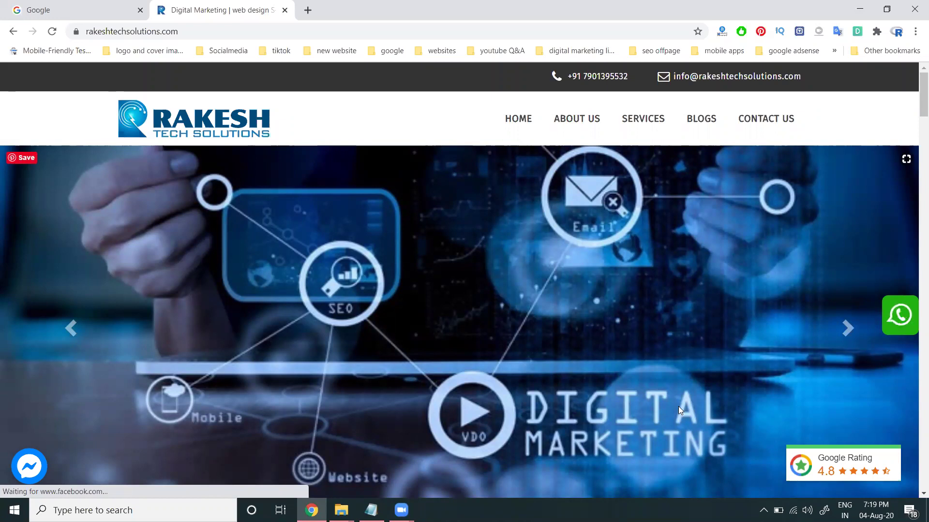
pyautogui.scroll(-2, 468, 274)
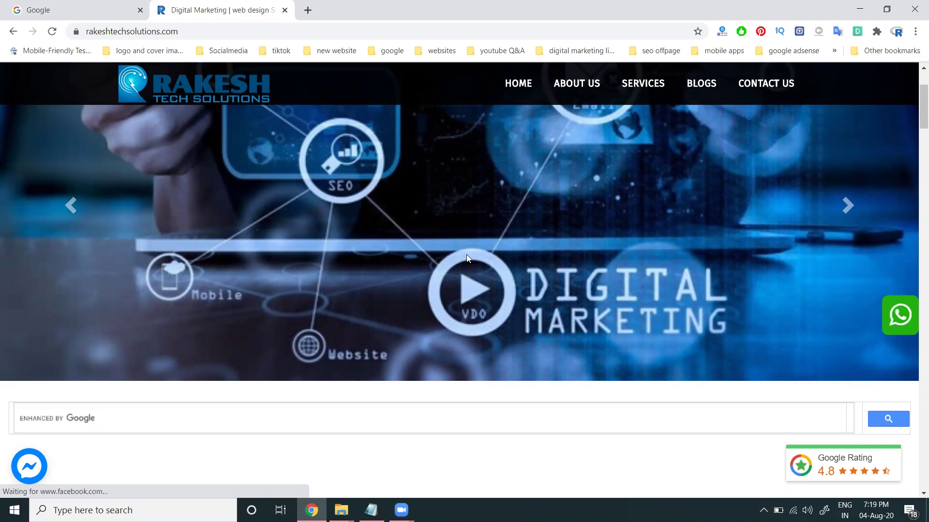
pyautogui.scroll(-5, 541, 215)
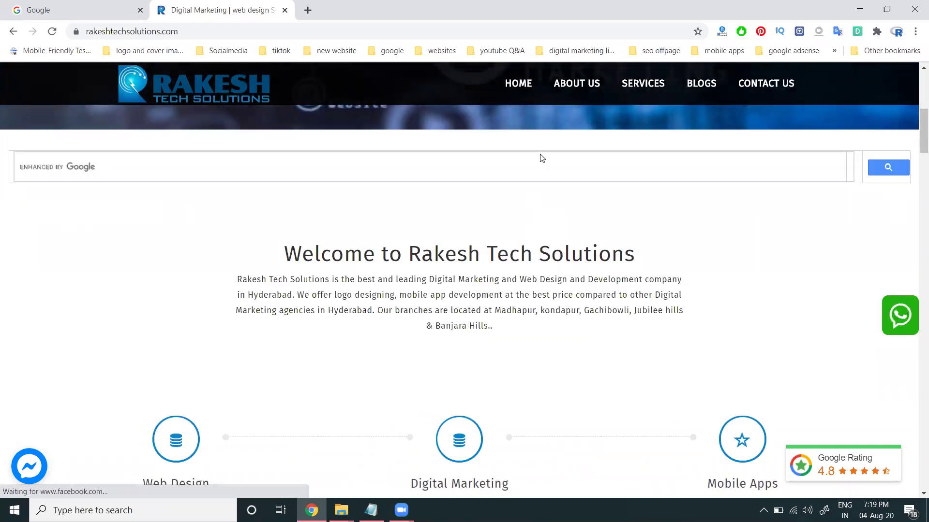
# Open an incognito window and search Google for "digital marketing company in india"
pyautogui.click(909, 33)
pyautogui.click(863, 79)
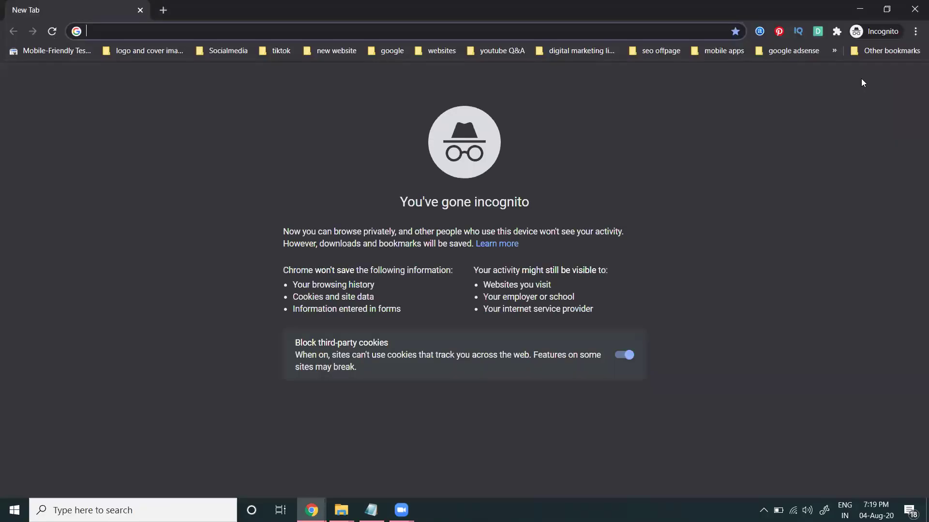
pyautogui.write('digital ma')
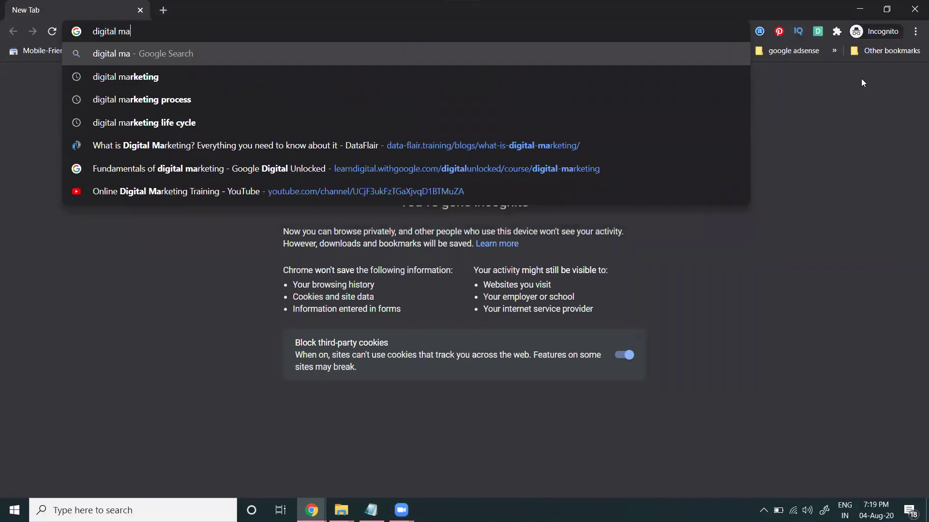
pyautogui.write('rketing com')
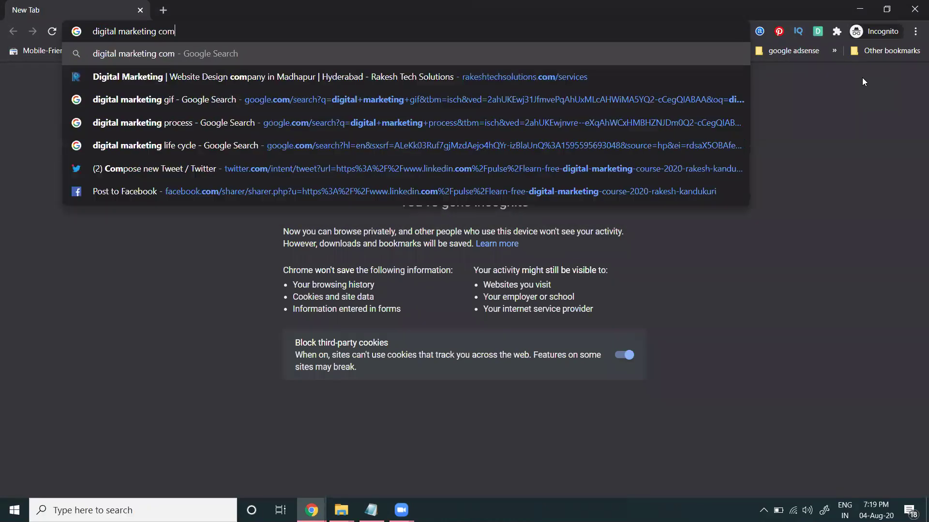
pyautogui.write('pany in india')
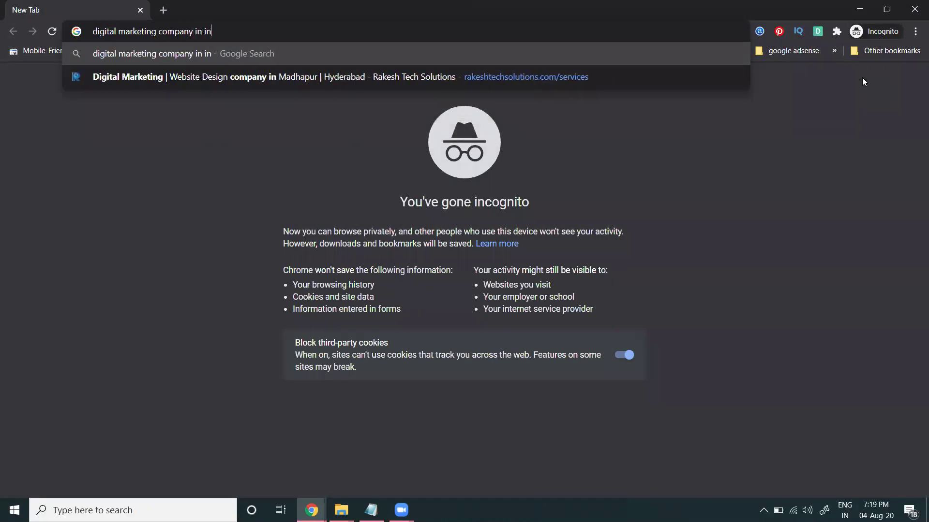
pyautogui.press('Return')
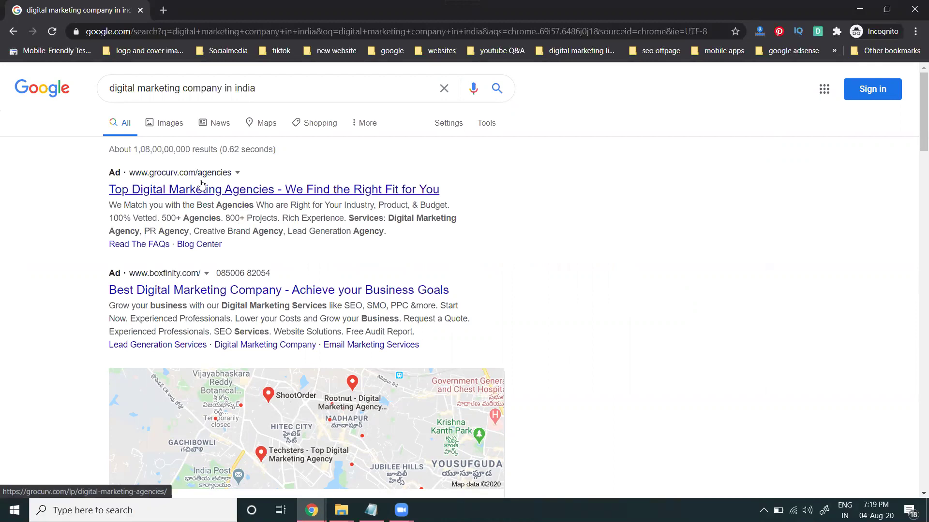
# Examine the ads, local listings and organic links on the first two result pages, and close the incognito window
pyautogui.scroll(-1, 203, 184)
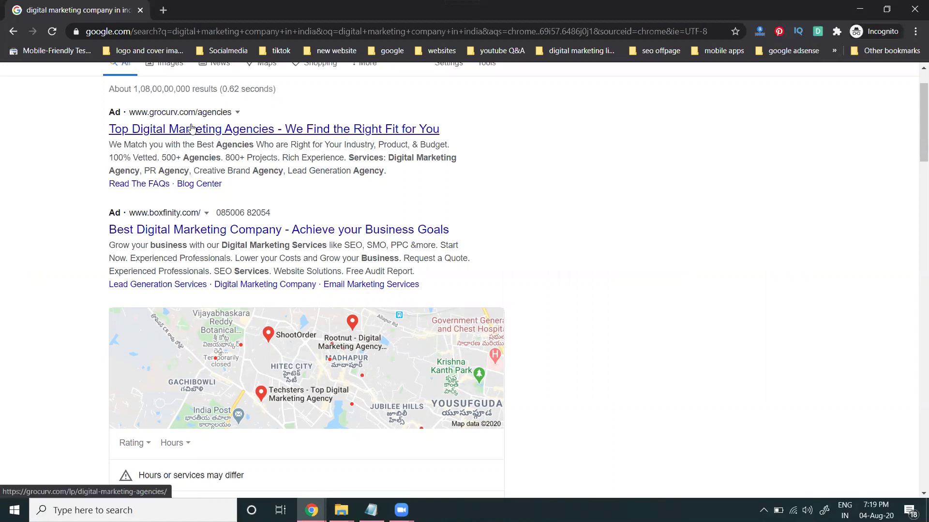
pyautogui.scroll(-3, 191, 129)
pyautogui.scroll(-3, 50, 216)
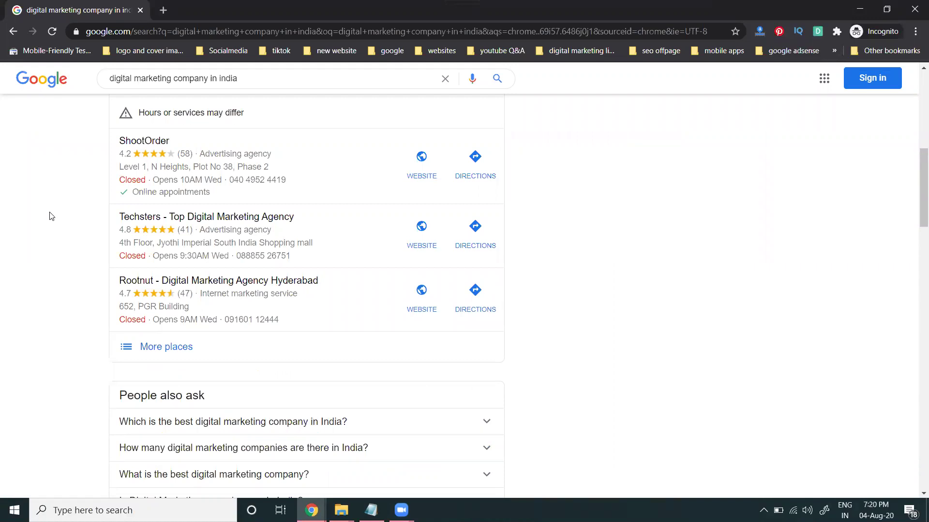
pyautogui.scroll(-20, 52, 215)
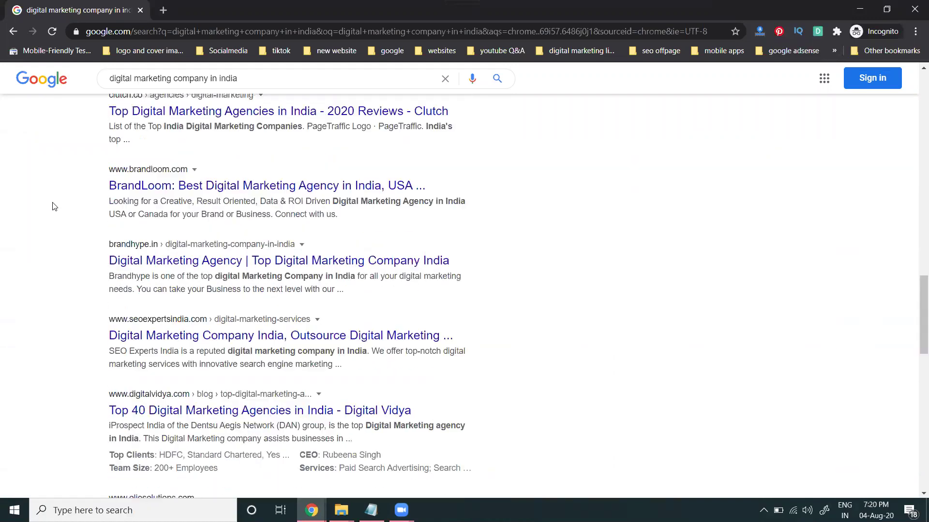
pyautogui.scroll(-3, 54, 207)
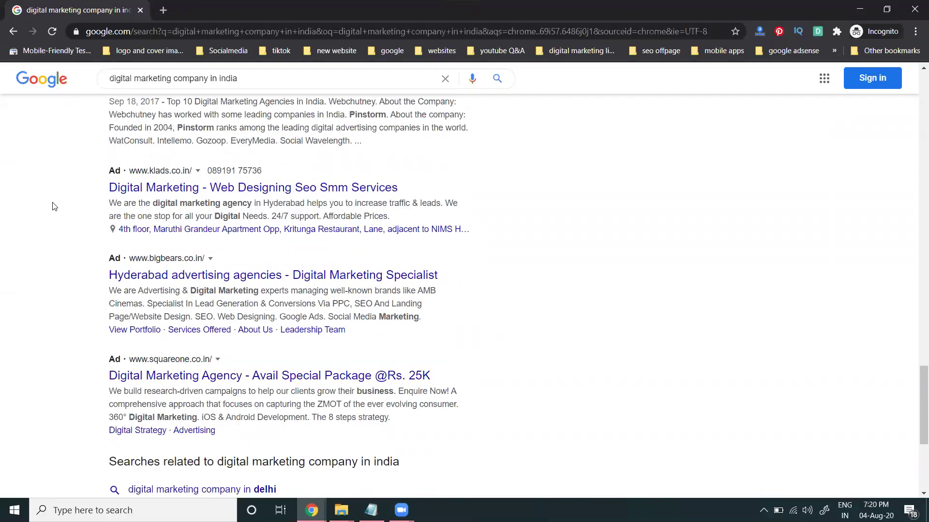
pyautogui.scroll(-3, 54, 196)
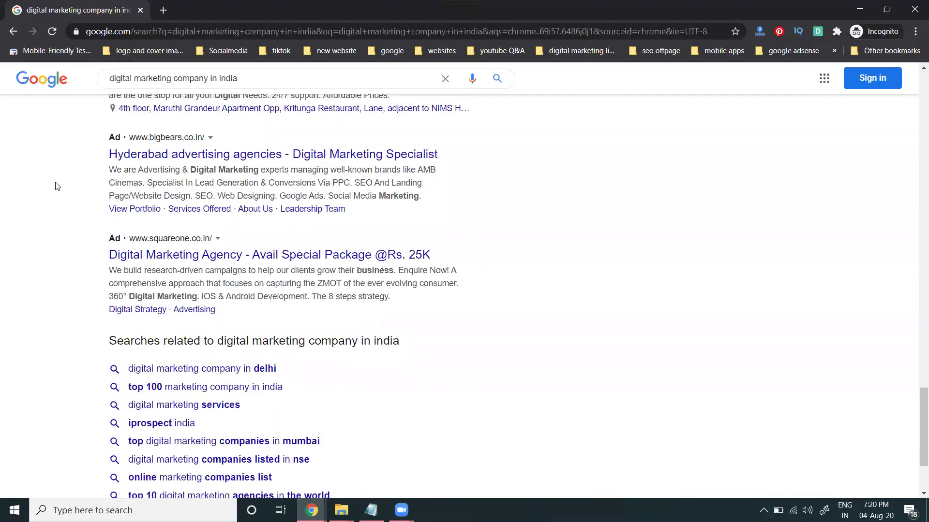
pyautogui.scroll(-3, 57, 186)
pyautogui.click(247, 425)
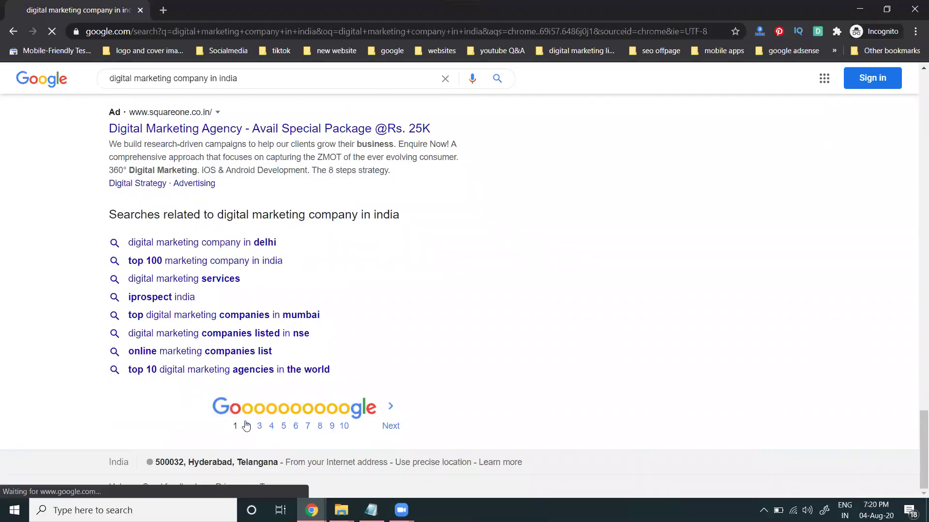
pyautogui.scroll(-12, 209, 280)
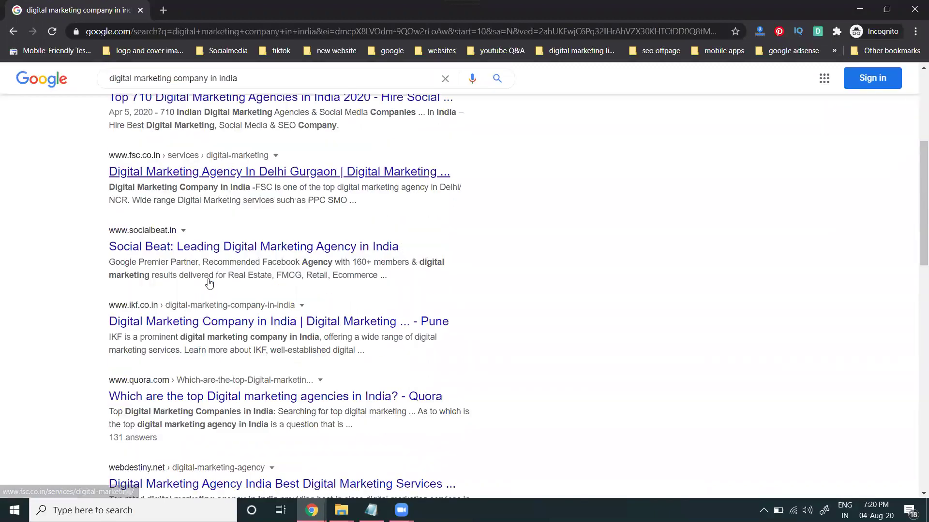
pyautogui.scroll(-4, 209, 282)
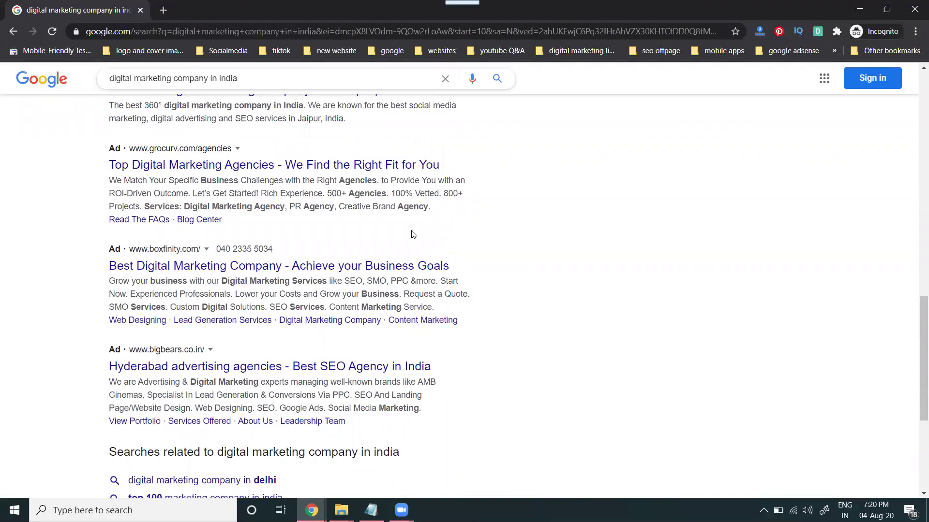
pyautogui.click(914, 9)
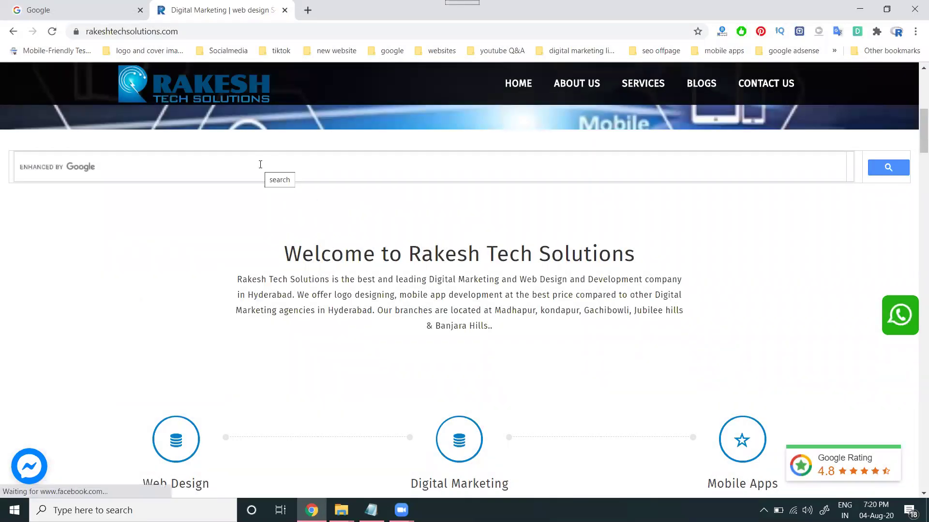
# Open google.com/adwords in a new tab and sign in to the Google Ads account
pyautogui.click(307, 11)
pyautogui.write('goo')
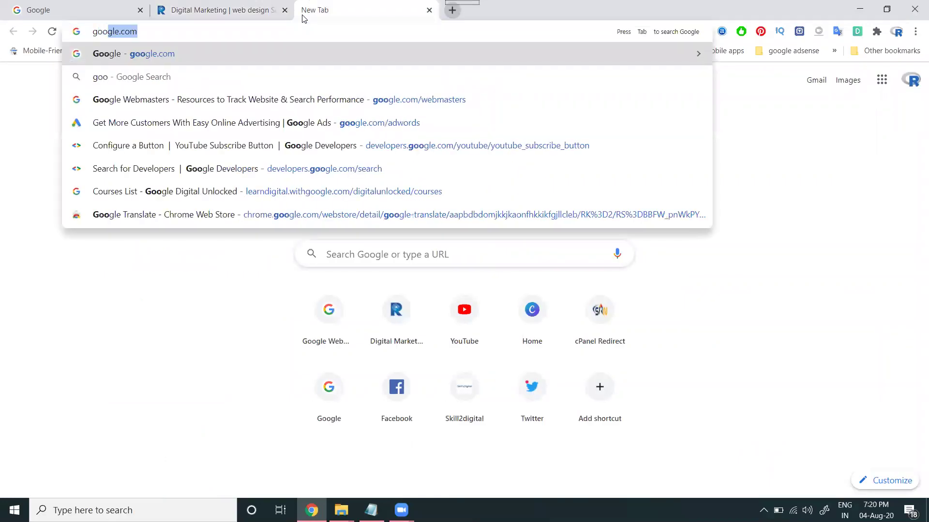
pyautogui.write('gle.com/ad')
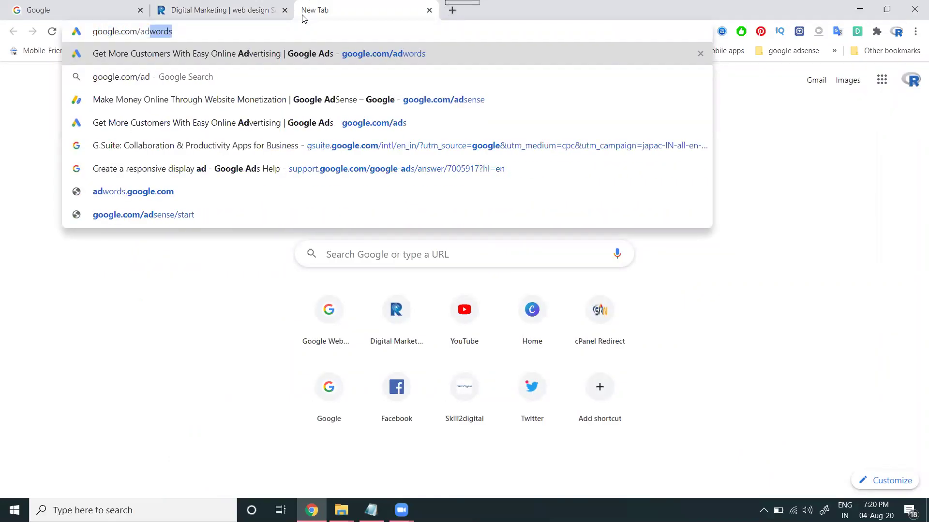
pyautogui.press('Return')
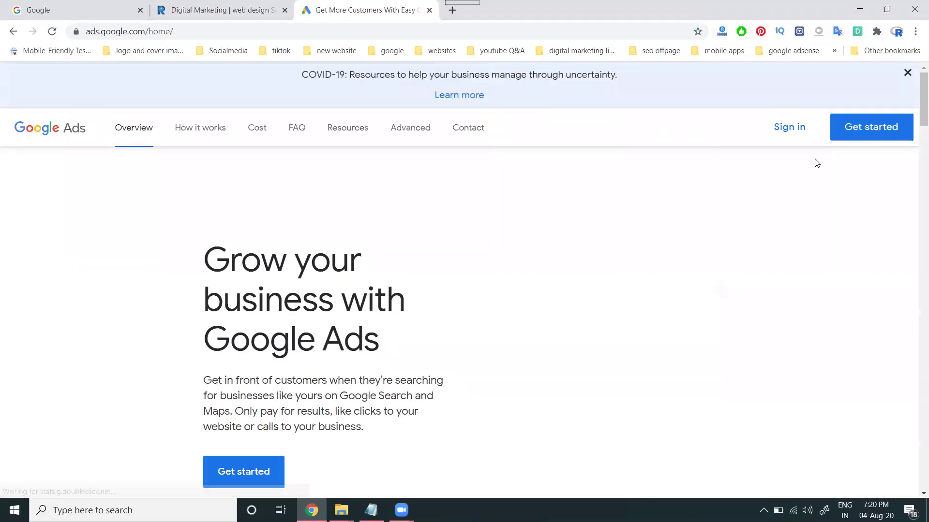
pyautogui.click(794, 132)
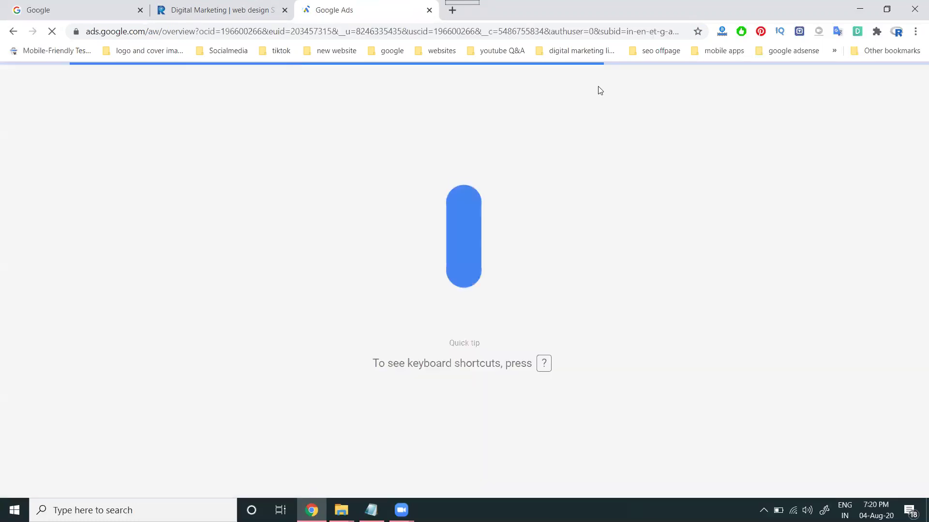
# Open the company website's Blogs page, and open the Digital Rakesh channel on YouTube in a new tab
pyautogui.click(213, 6)
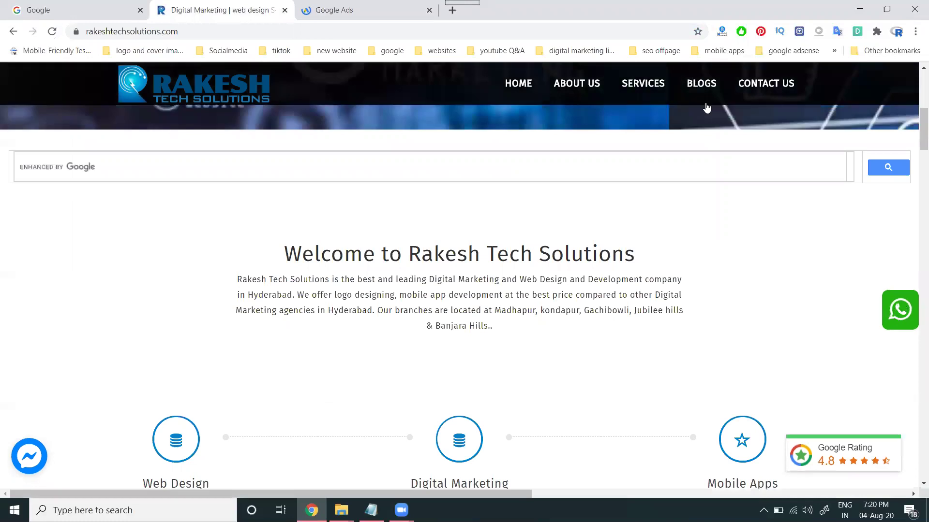
pyautogui.click(702, 91)
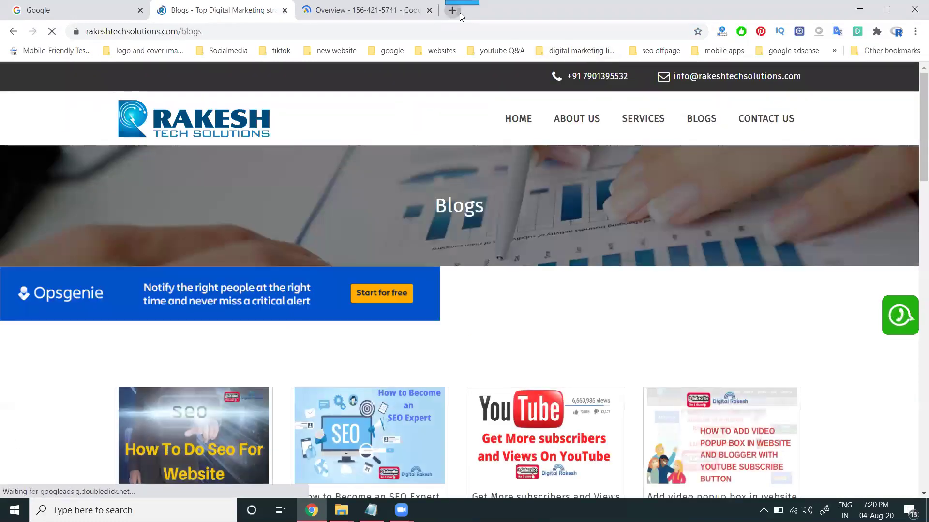
pyautogui.click(460, 12)
pyautogui.write('yo')
pyautogui.press('Return')
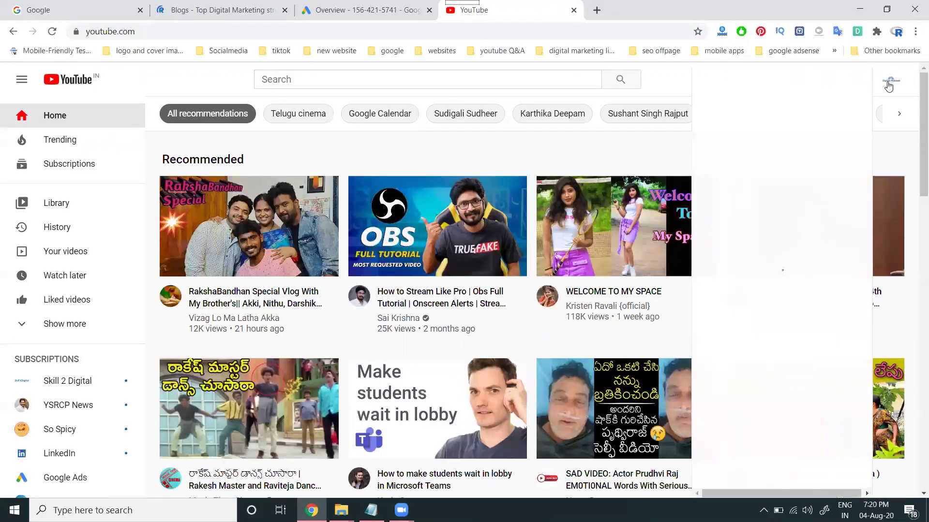
pyautogui.click(892, 82)
pyautogui.click(793, 144)
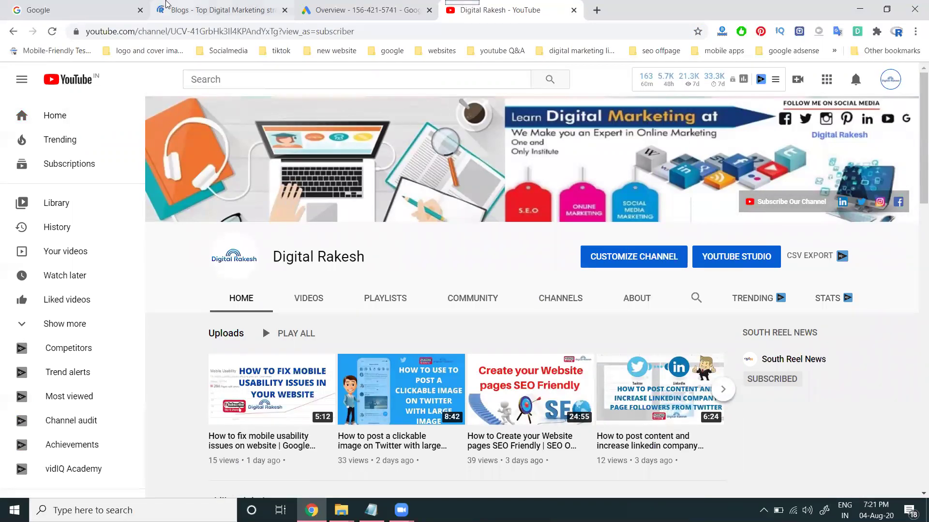
# Return the Rakesh Tech Solutions website to its home page
pyautogui.click(166, 6)
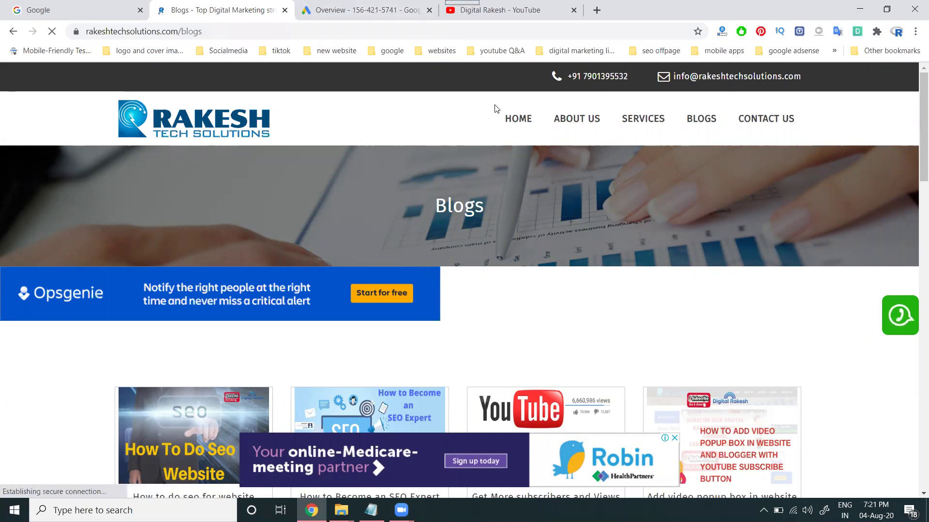
pyautogui.click(508, 124)
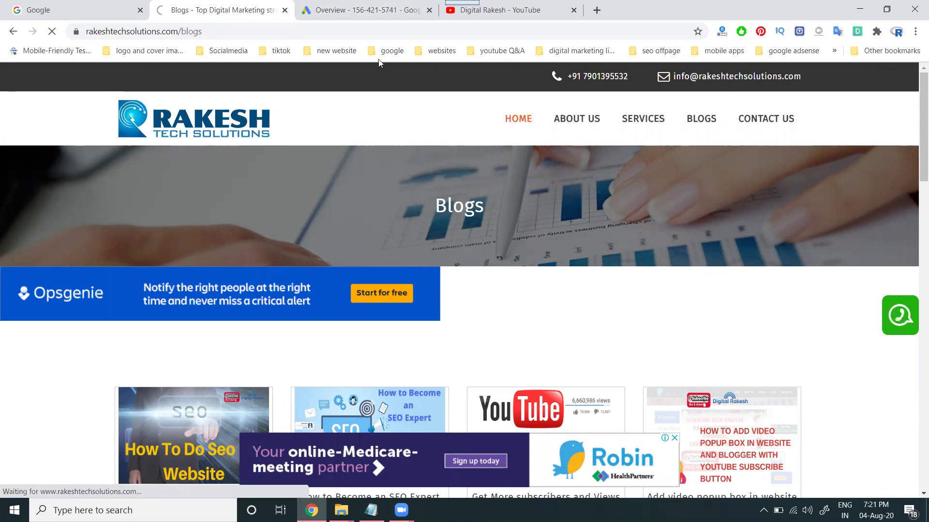
# Start a new Google Ads campaign without a goal's guidance and look over the available campaign types
pyautogui.click(351, 12)
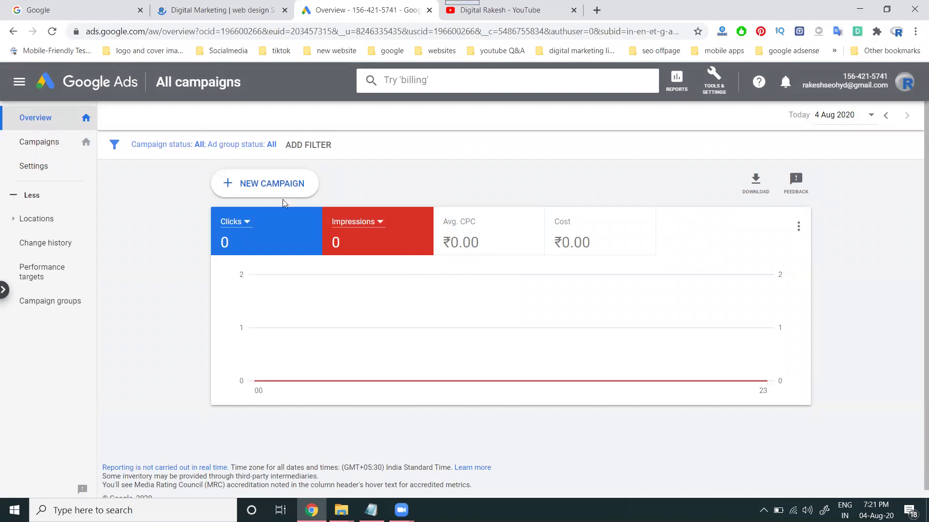
pyautogui.click(261, 185)
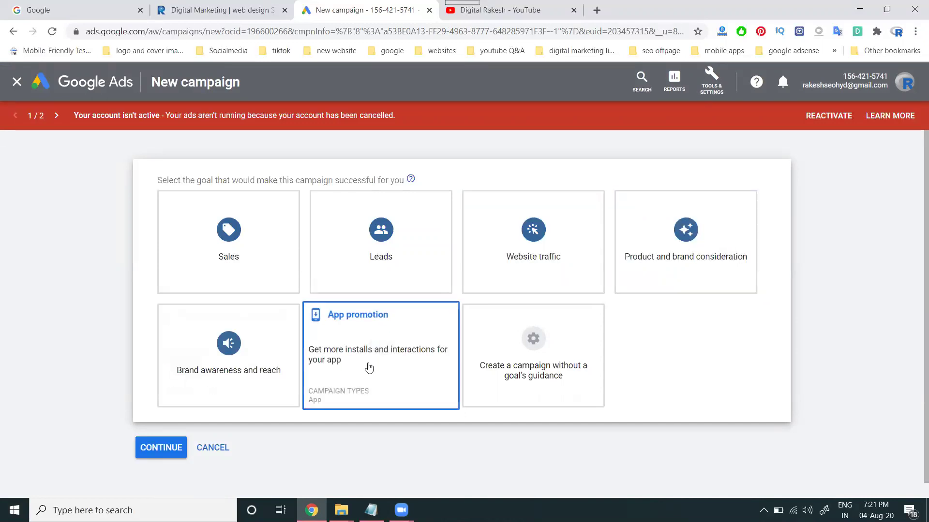
pyautogui.click(546, 356)
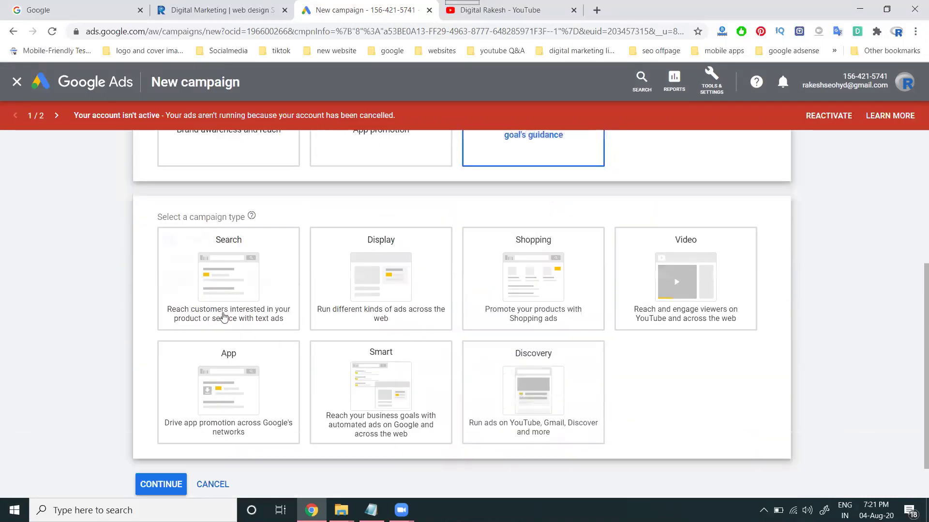
pyautogui.click(224, 314)
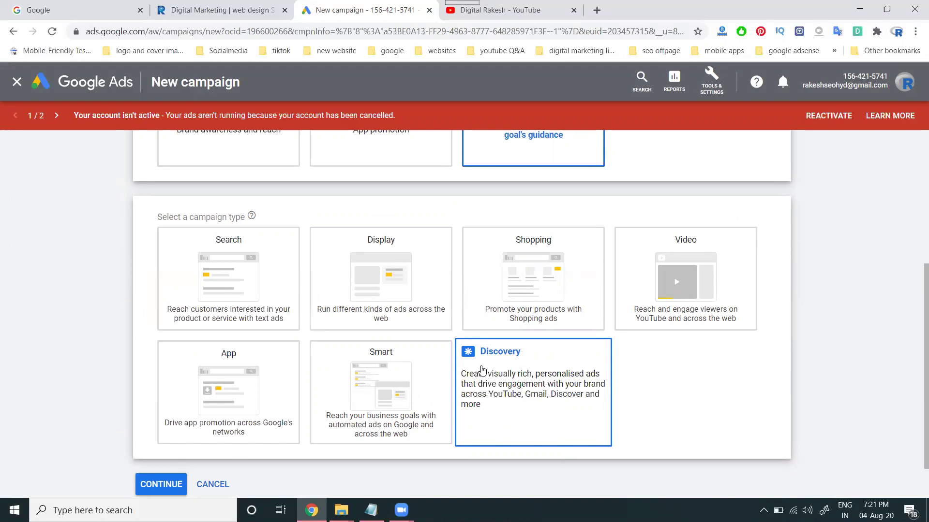
# View the Digital Rakesh YouTube channel page and return to the new campaign setup
pyautogui.click(519, 7)
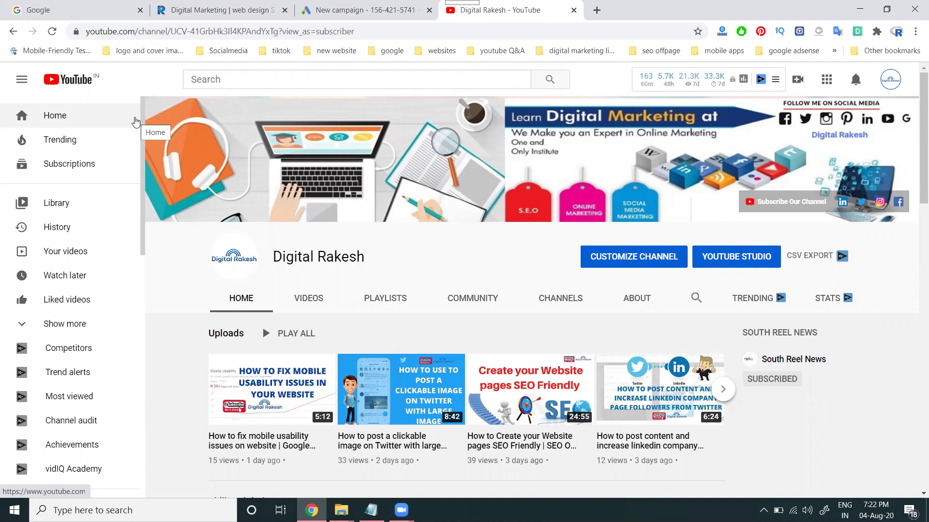
pyautogui.click(328, 15)
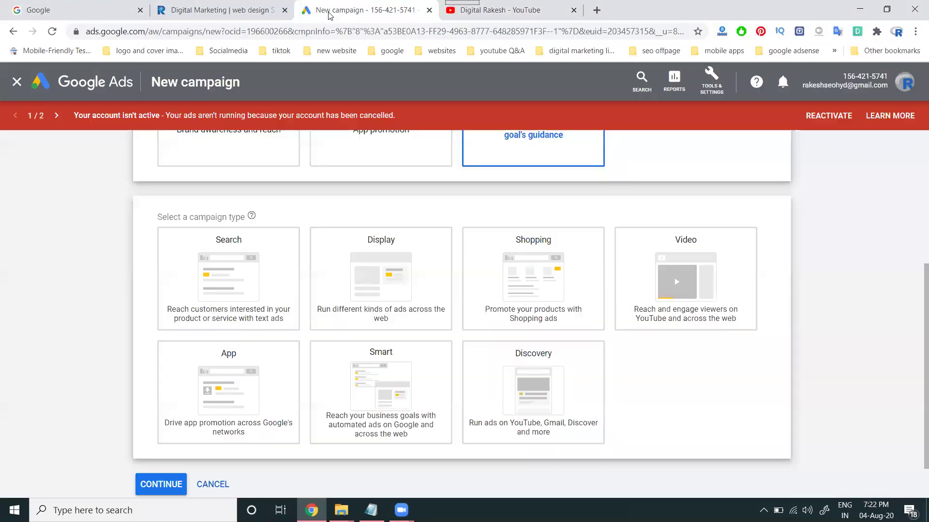
# Switch the campaign goal to Leads and look over the Search campaign type
pyautogui.scroll(5, 381, 239)
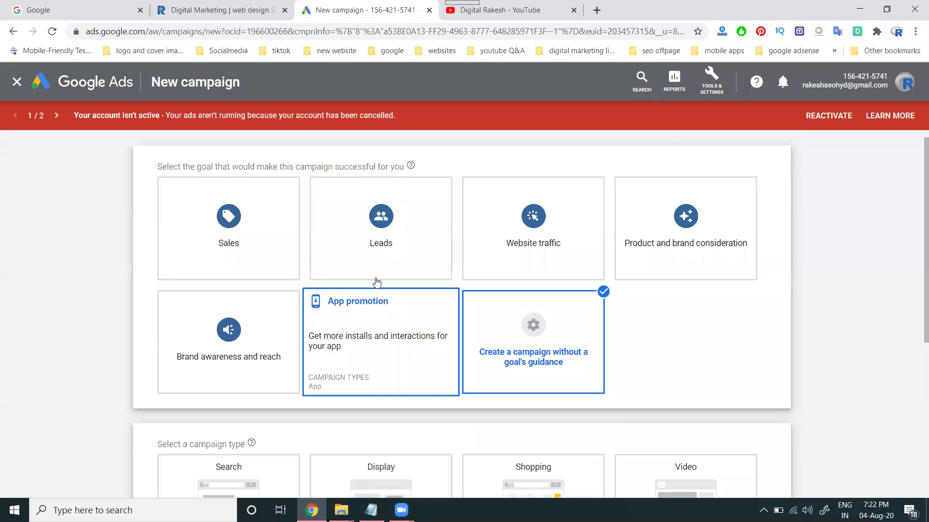
pyautogui.scroll(-5, 368, 238)
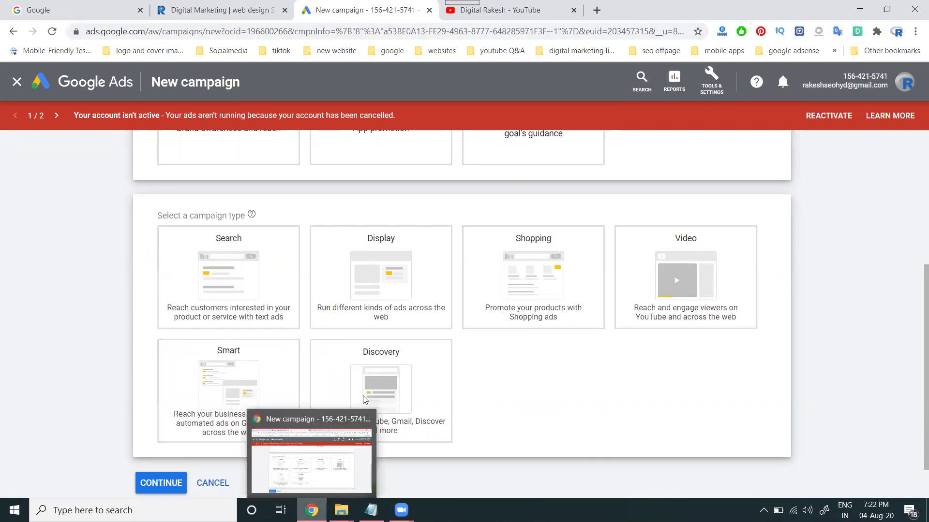
pyautogui.click(288, 233)
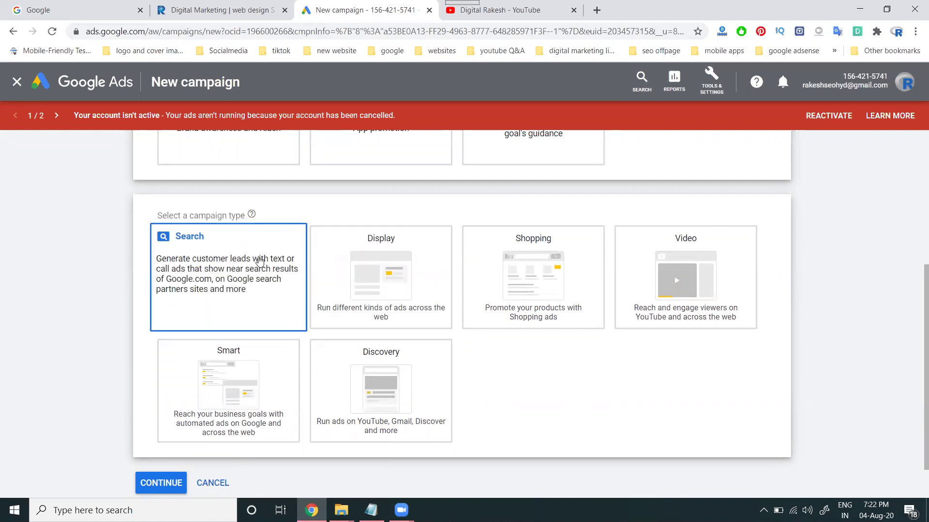
# Open southreelnews.com in a new browser tab and look over the ads placed on its home page
pyautogui.click(596, 10)
pyautogui.write('southreelnews.com')
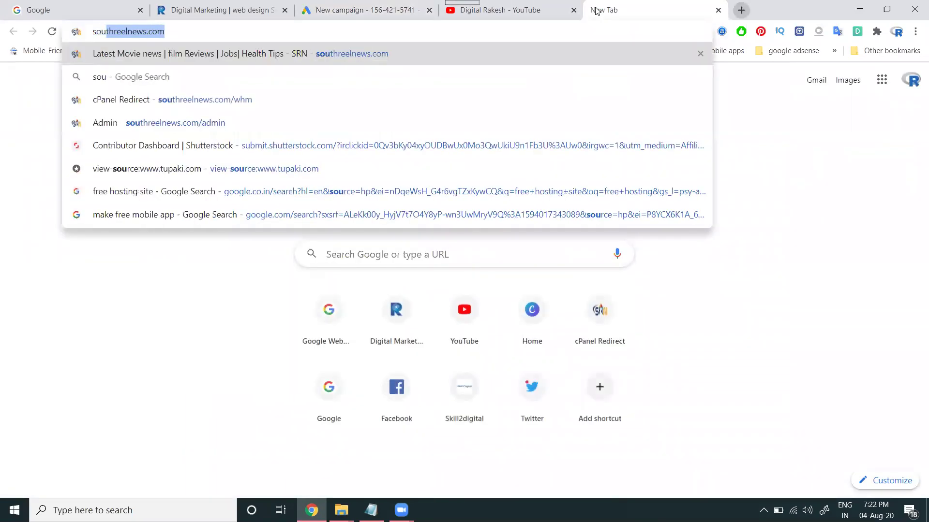
pyautogui.press('Return')
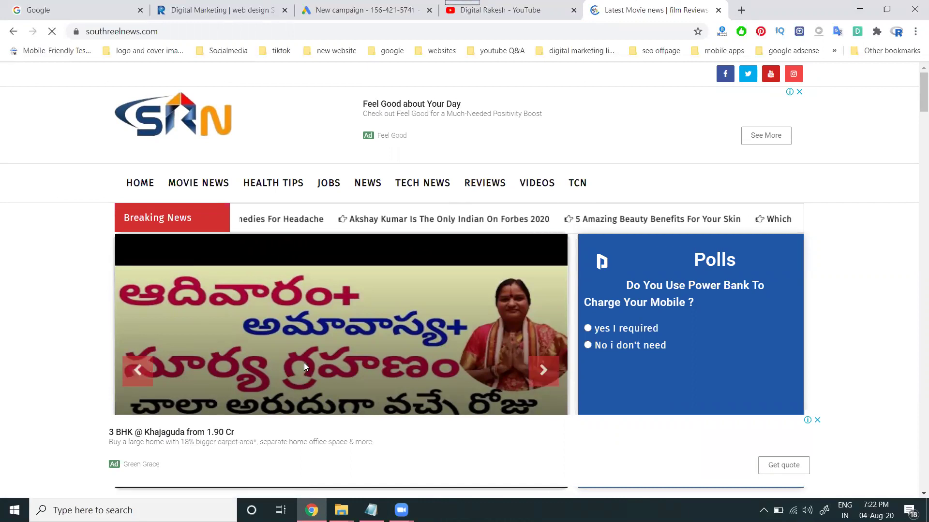
pyautogui.scroll(-2, 303, 363)
pyautogui.scroll(-10, 304, 368)
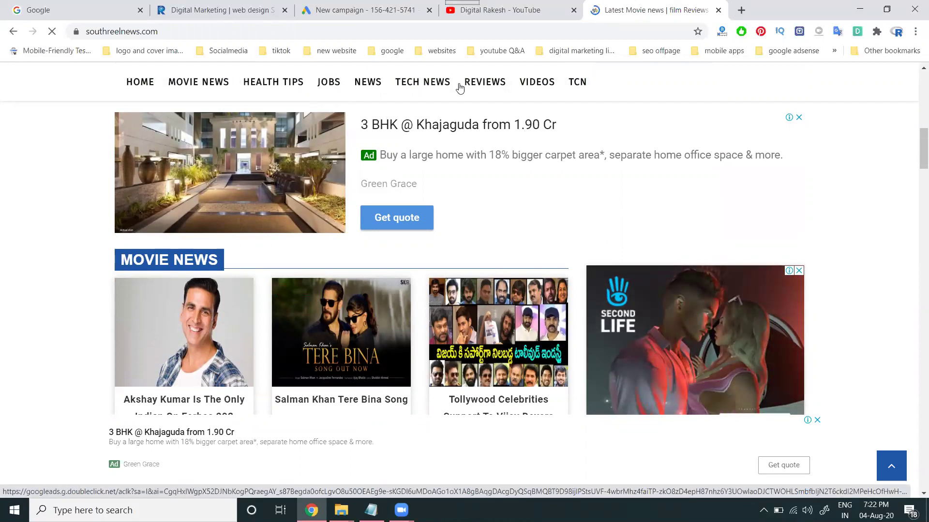
# Compare the new campaign's goals and Search campaign type with the ads on southreelnews.com, finishing on the campaign setup
pyautogui.click(366, 6)
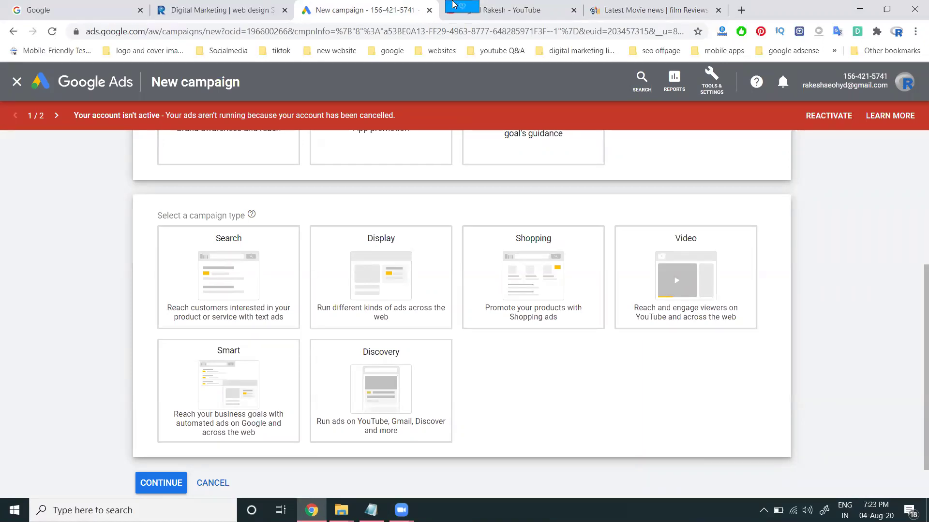
pyautogui.scroll(5, 564, 382)
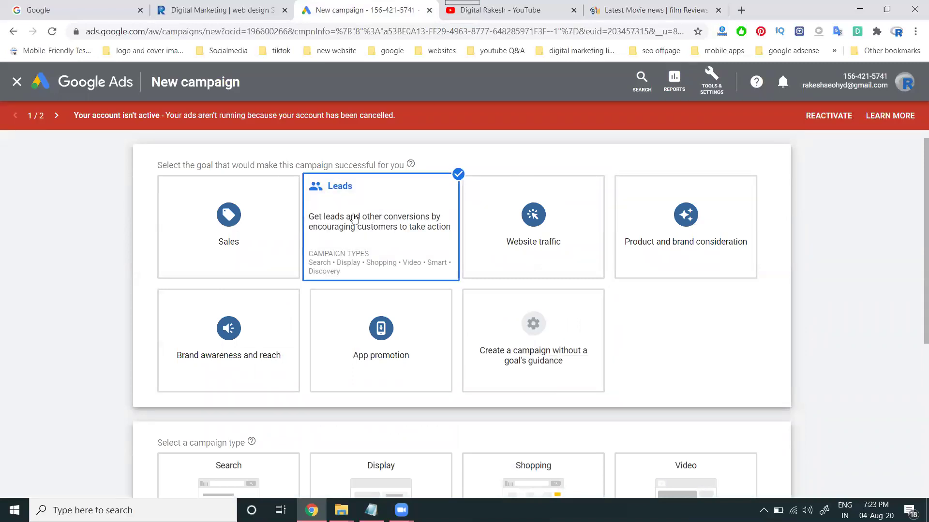
pyautogui.scroll(-3, 354, 218)
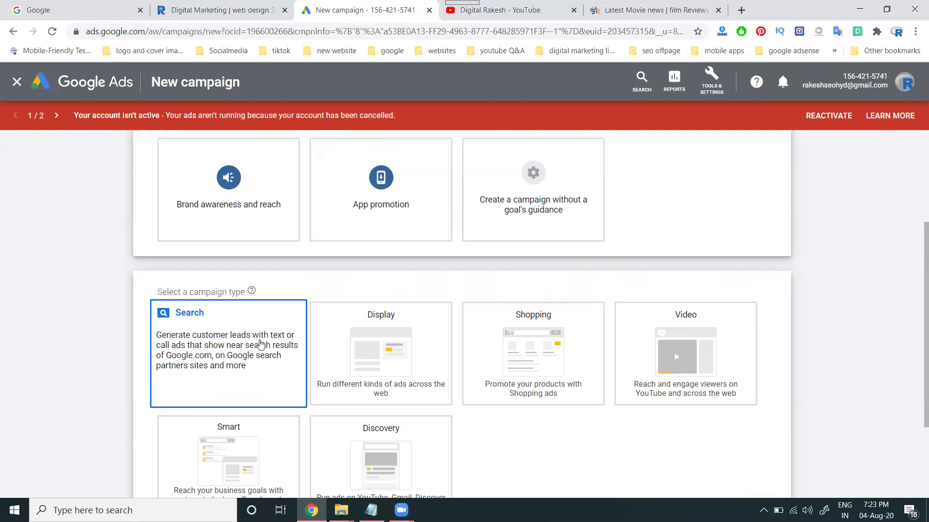
pyautogui.click(625, 7)
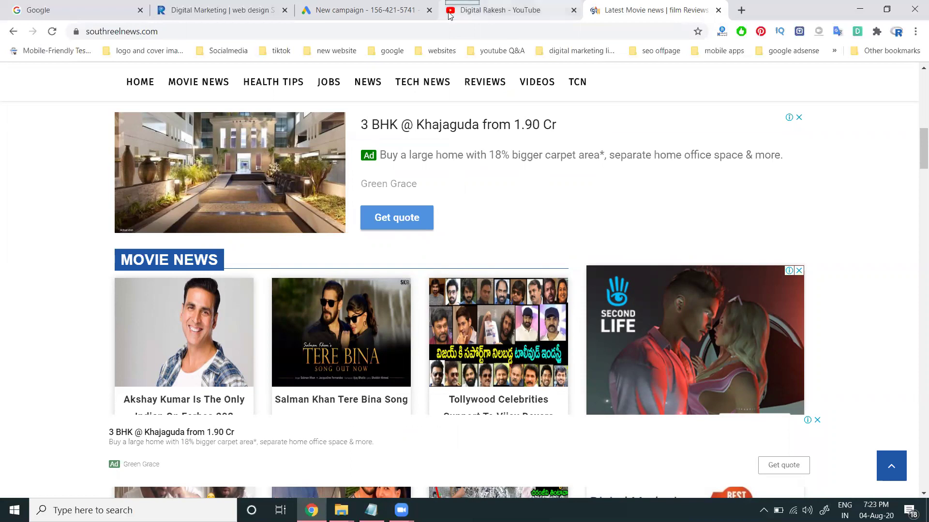
pyautogui.click(380, 7)
# Choose the Search campaign type for the Leads goal and look over the ways to reach the goal
pyautogui.click(234, 366)
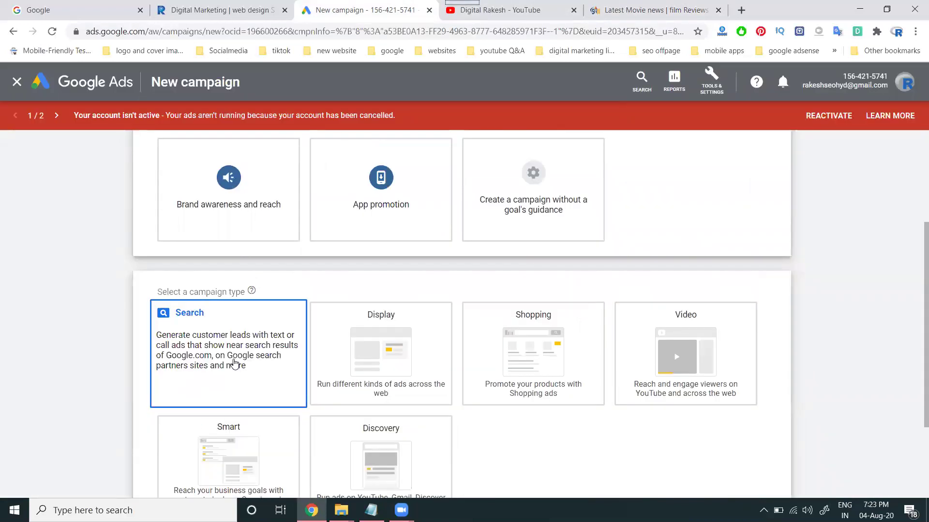
pyautogui.scroll(-5, 69, 311)
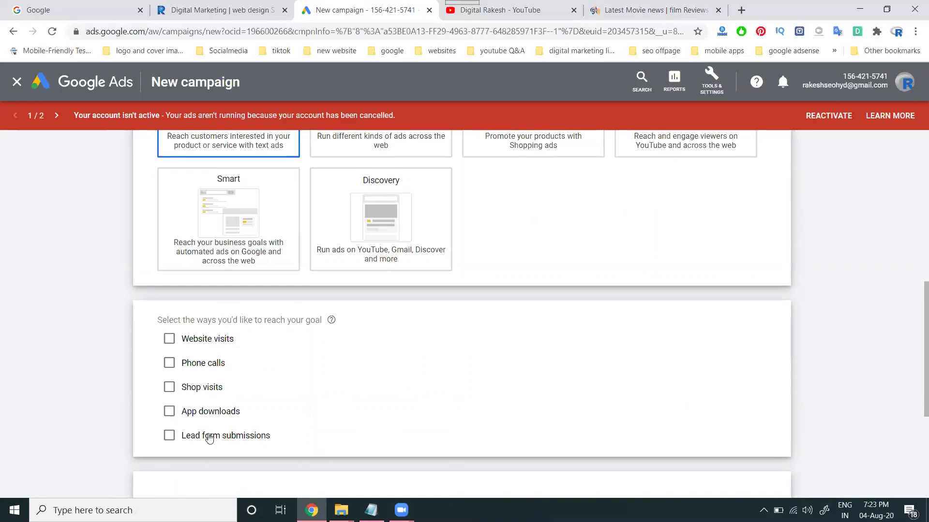
pyautogui.scroll(6, 333, 409)
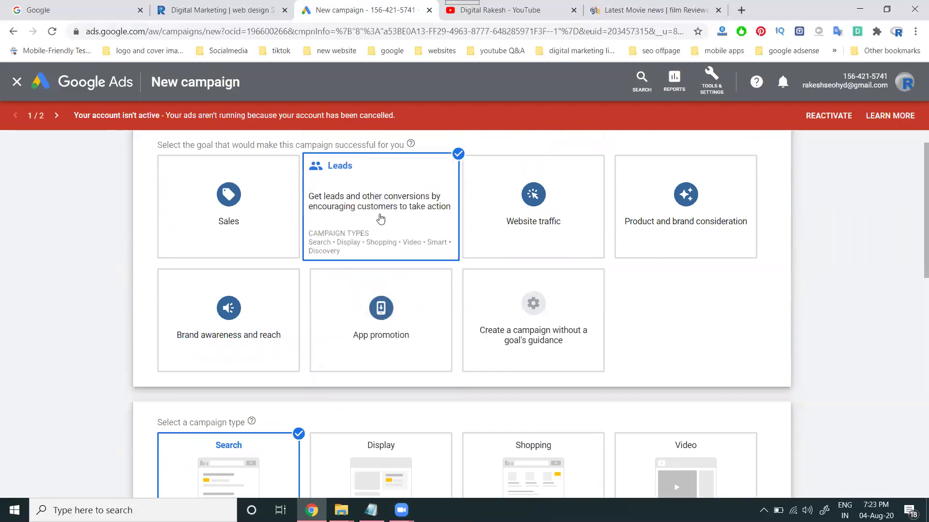
# Switch to creating a campaign without a goal's guidance, choose Search, and look over the desired results on offer
pyautogui.click(381, 219)
pyautogui.click(533, 338)
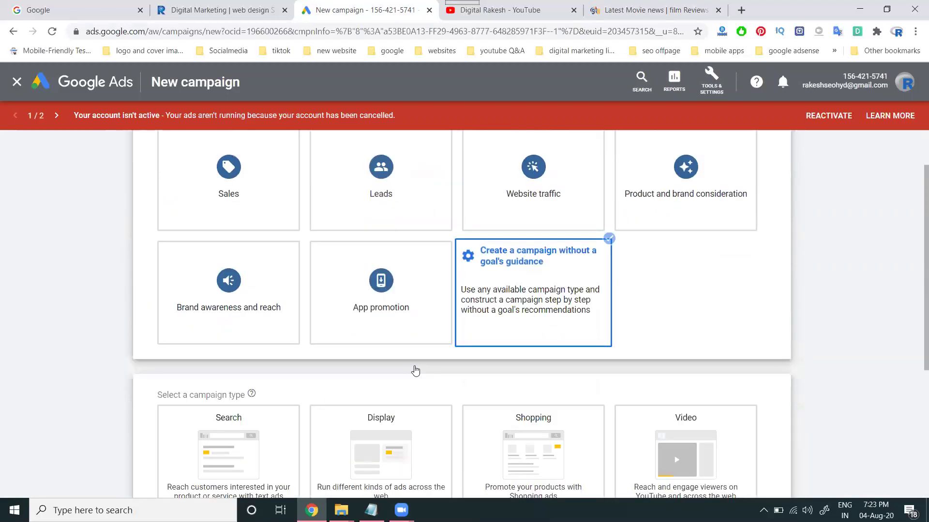
pyautogui.scroll(-4, 229, 305)
pyautogui.click(229, 306)
pyautogui.scroll(-3, 46, 307)
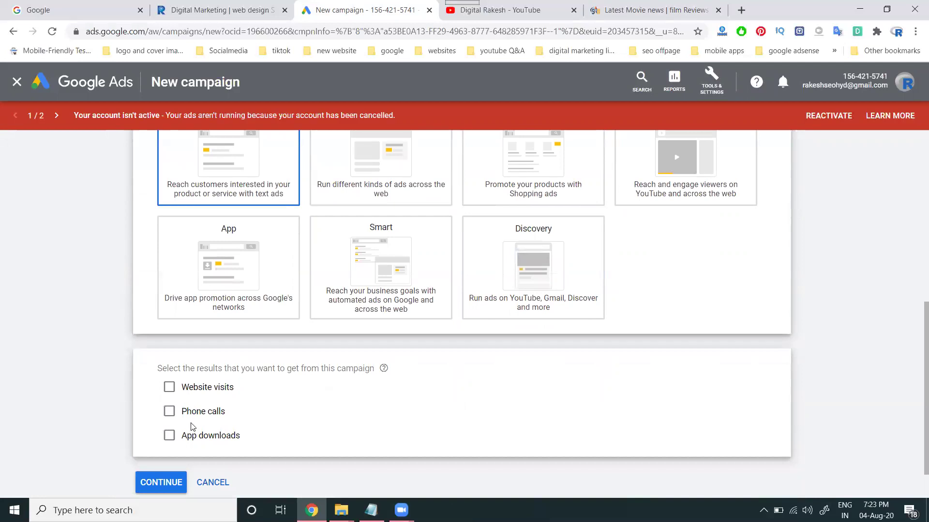
# Change the campaign goal to Website traffic and choose the Search campaign type
pyautogui.scroll(7, 193, 435)
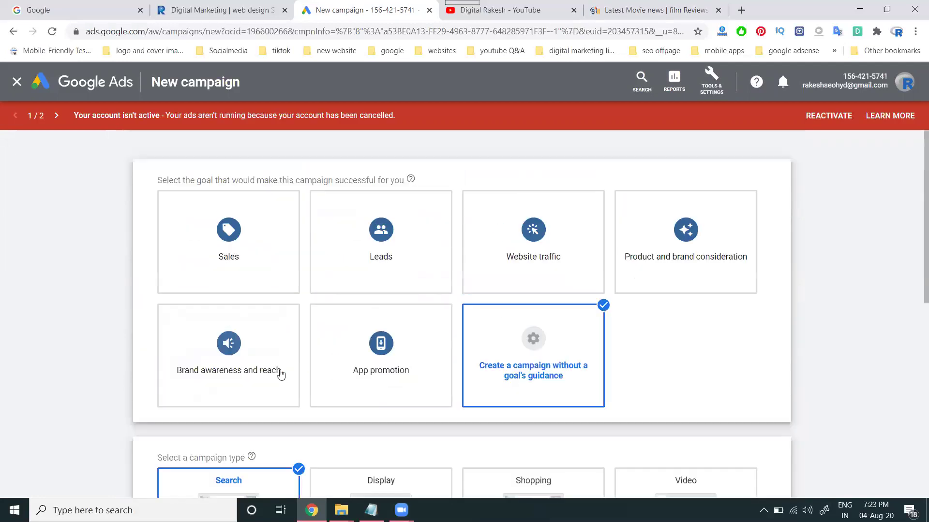
pyautogui.scroll(-5, 508, 271)
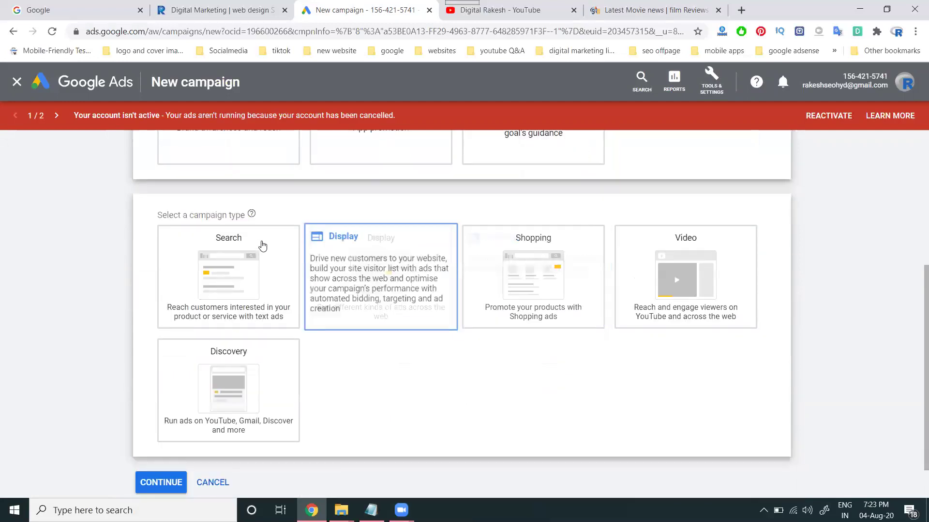
pyautogui.click(250, 248)
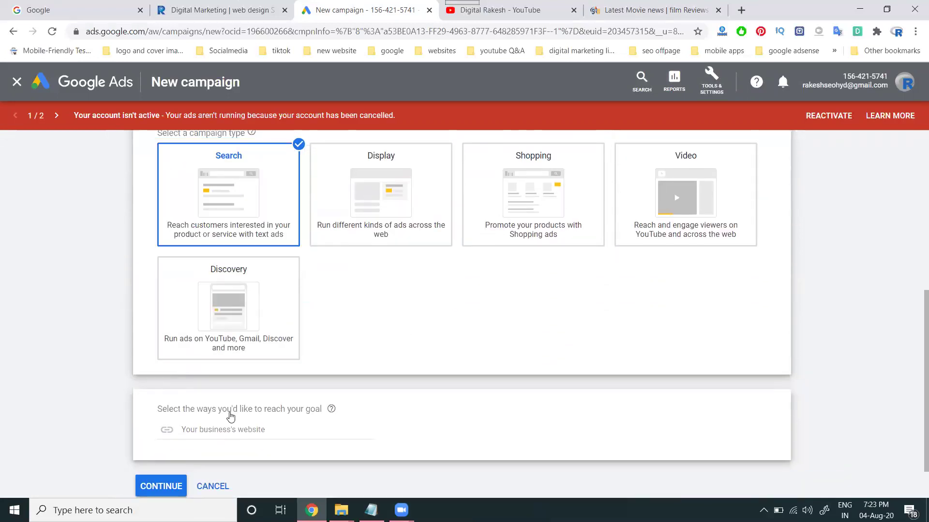
# Set the campaign goal back to Leads with the Search campaign type
pyautogui.scroll(6, 290, 363)
pyautogui.click(369, 251)
pyautogui.scroll(-1, 319, 240)
pyautogui.click(176, 269)
pyautogui.scroll(-3, 108, 326)
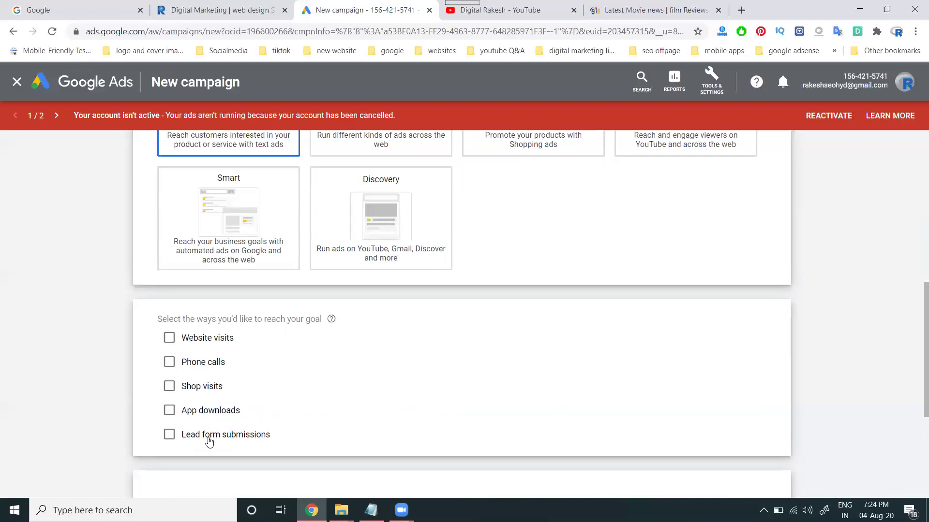
# Enable Lead form submissions, Website visits, Phone calls, Shop visits and App downloads as ways to reach the goal, and review their fields
pyautogui.click(210, 439)
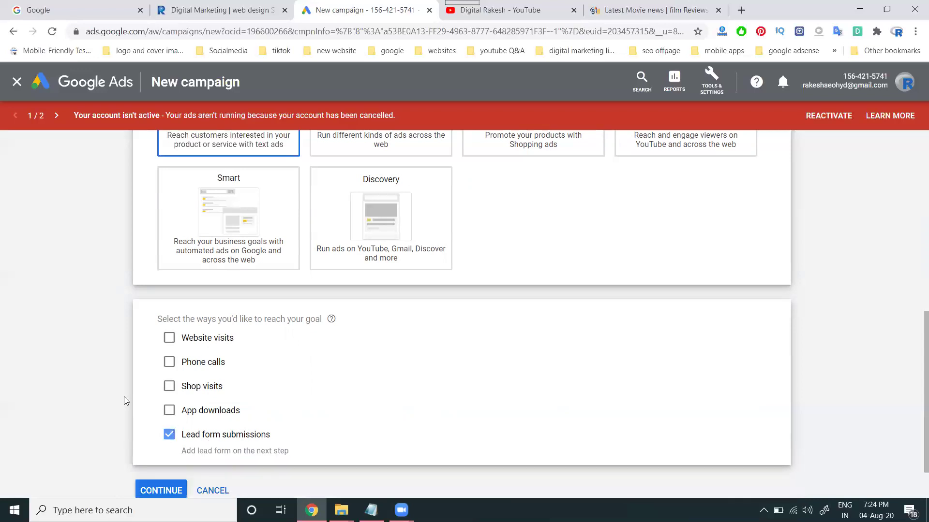
pyautogui.scroll(-2, 183, 399)
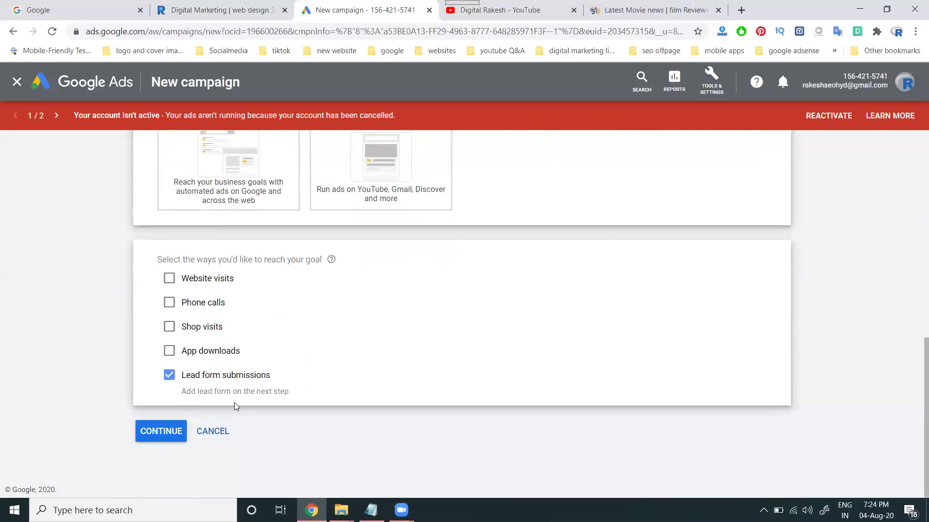
pyautogui.click(223, 282)
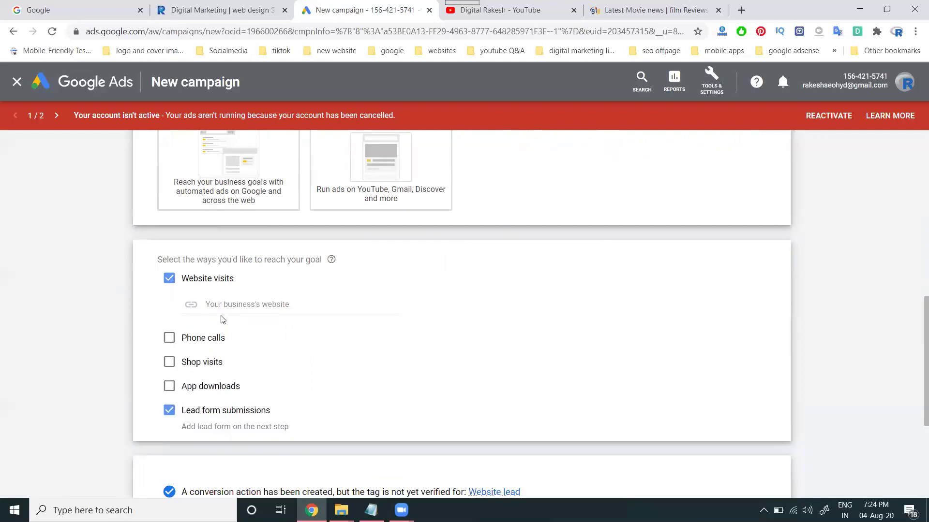
pyautogui.click(206, 342)
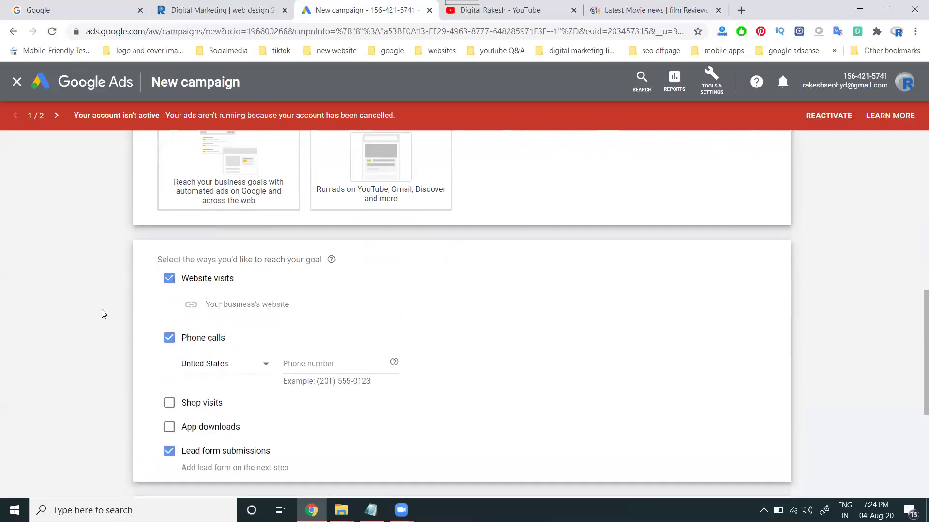
pyautogui.scroll(-2, 164, 327)
pyautogui.click(171, 329)
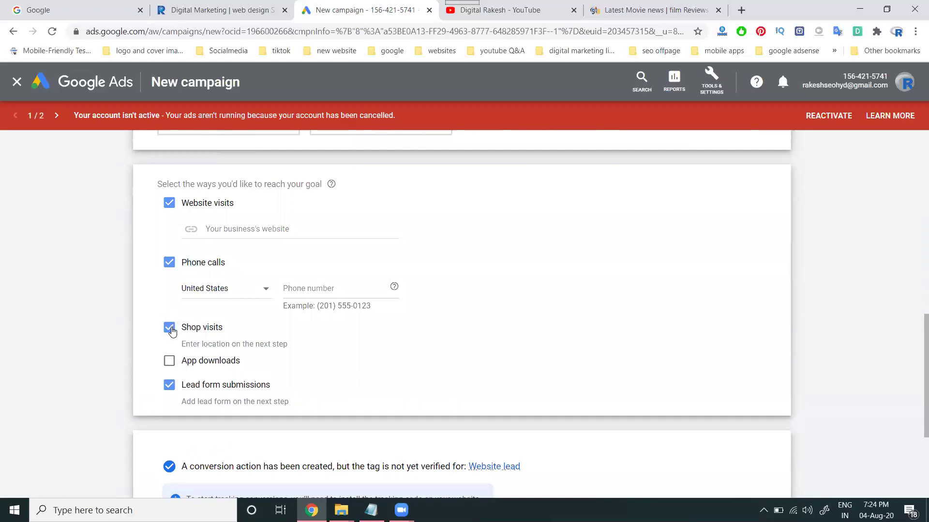
pyautogui.click(169, 361)
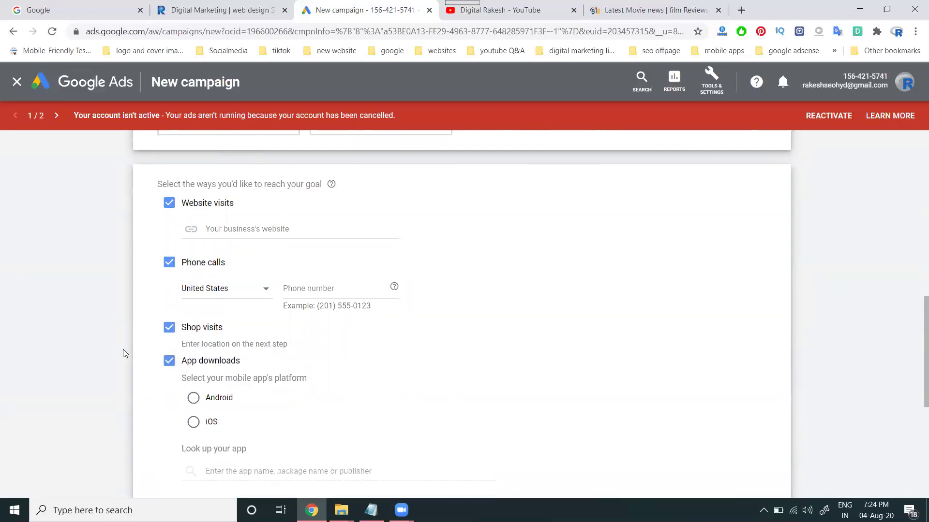
pyautogui.scroll(-5, 193, 378)
pyautogui.scroll(5, 197, 385)
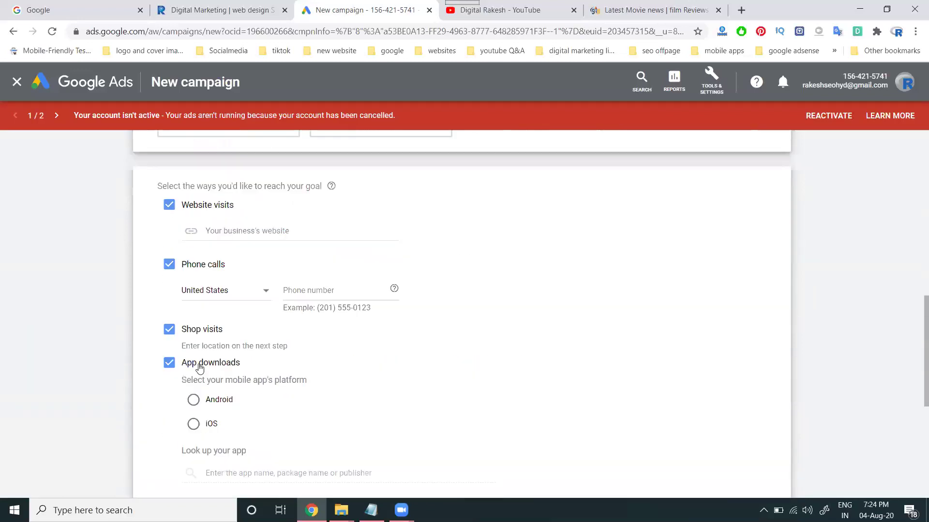
pyautogui.scroll(2, 199, 368)
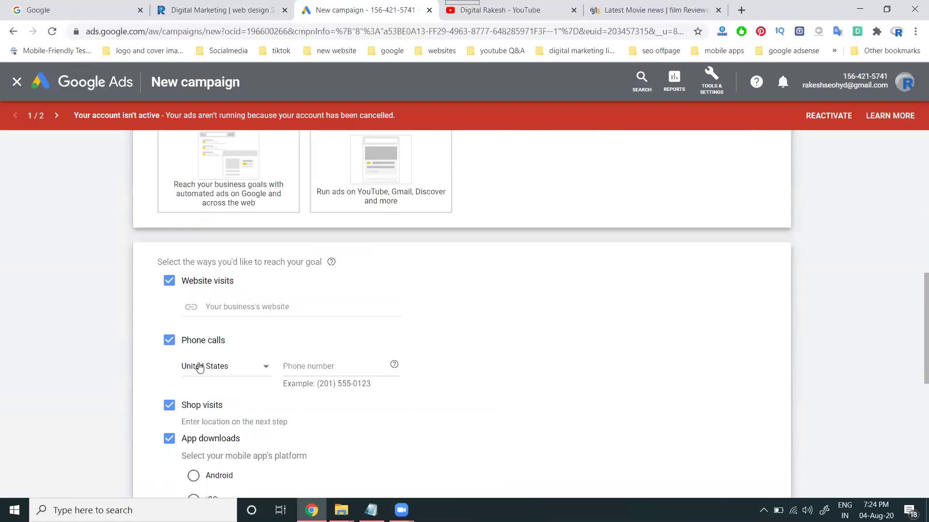
pyautogui.scroll(-2, 211, 319)
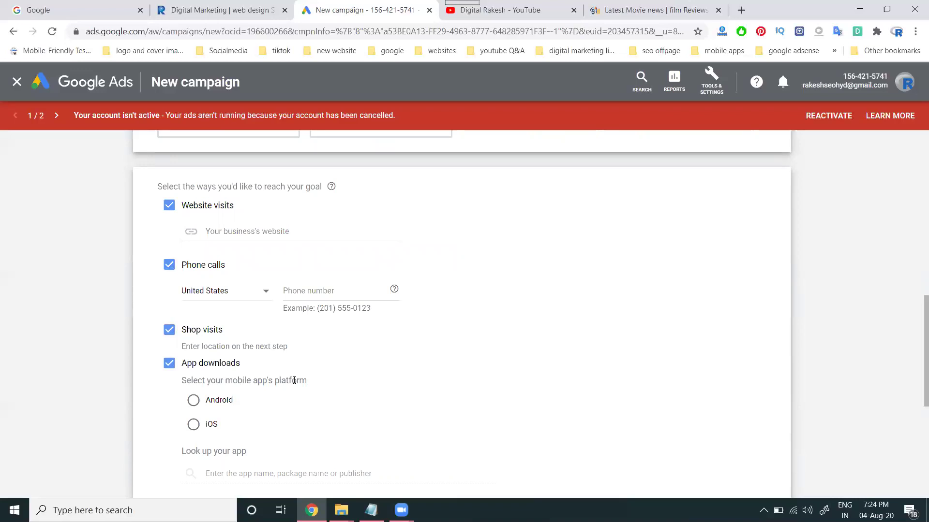
pyautogui.scroll(-3, 294, 380)
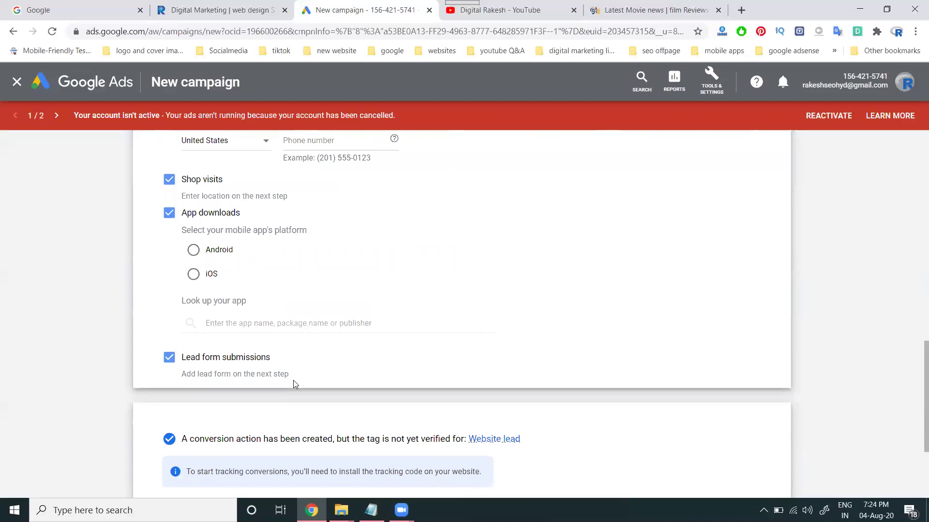
# Clear all five selected ways to reach the goal, from Lead form submissions up to Website visits
pyautogui.click(171, 363)
pyautogui.scroll(2, 170, 368)
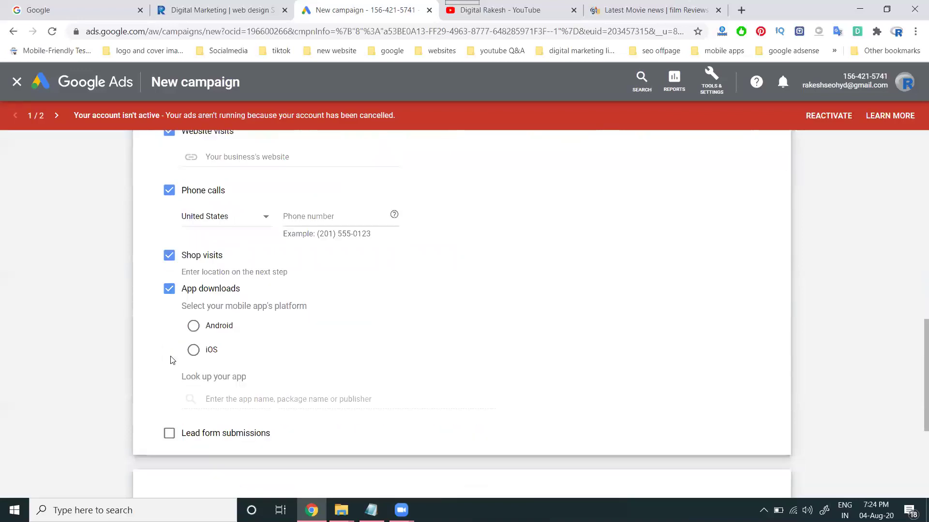
pyautogui.click(170, 290)
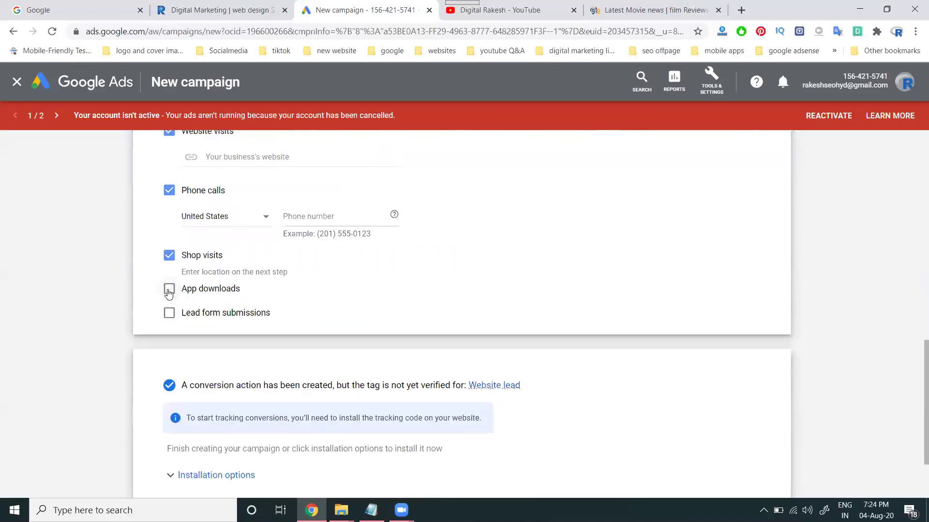
pyautogui.click(169, 257)
pyautogui.click(168, 192)
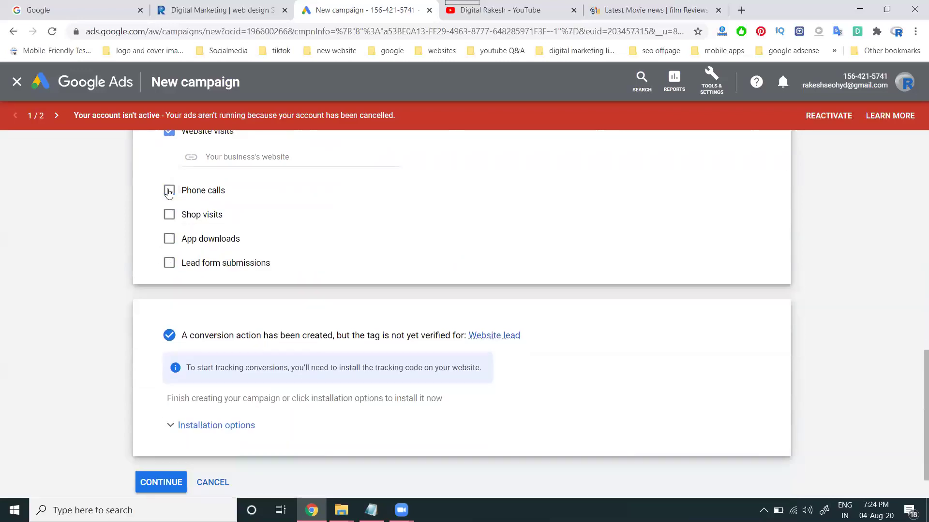
pyautogui.click(166, 137)
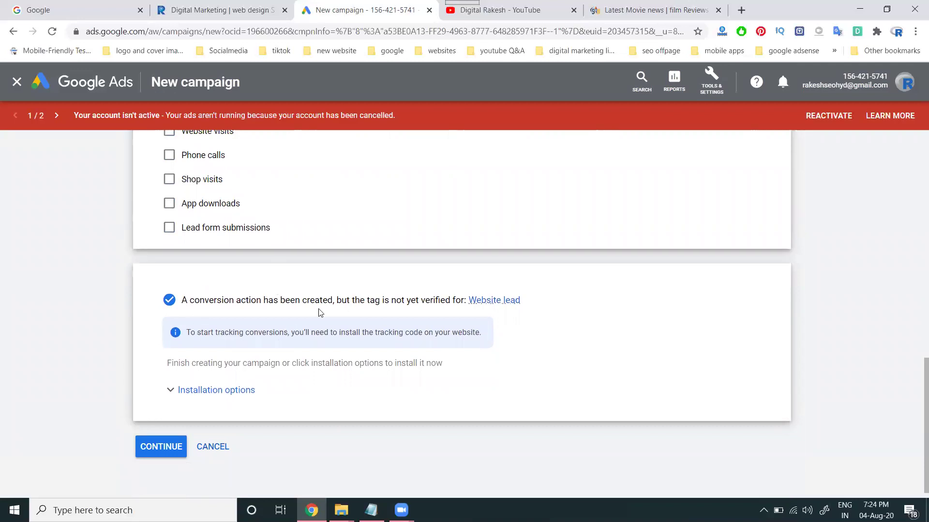
# View the global site tag and event snippet under the option to install the tracking code yourself, and close them
pyautogui.click(177, 390)
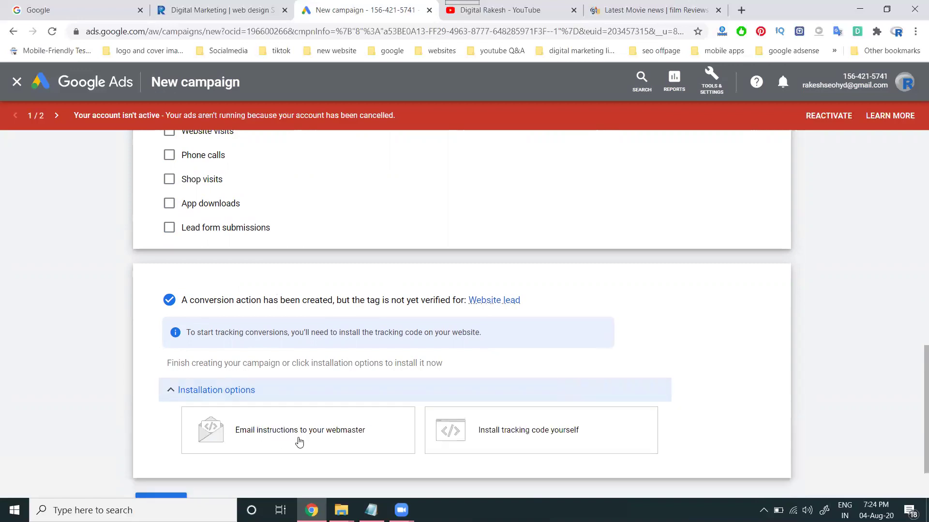
pyautogui.click(546, 431)
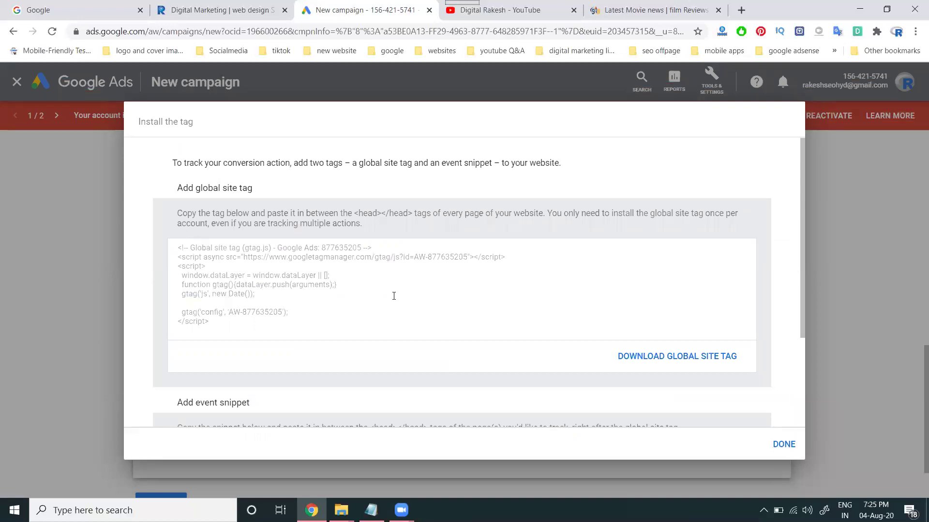
pyautogui.scroll(-1, 679, 322)
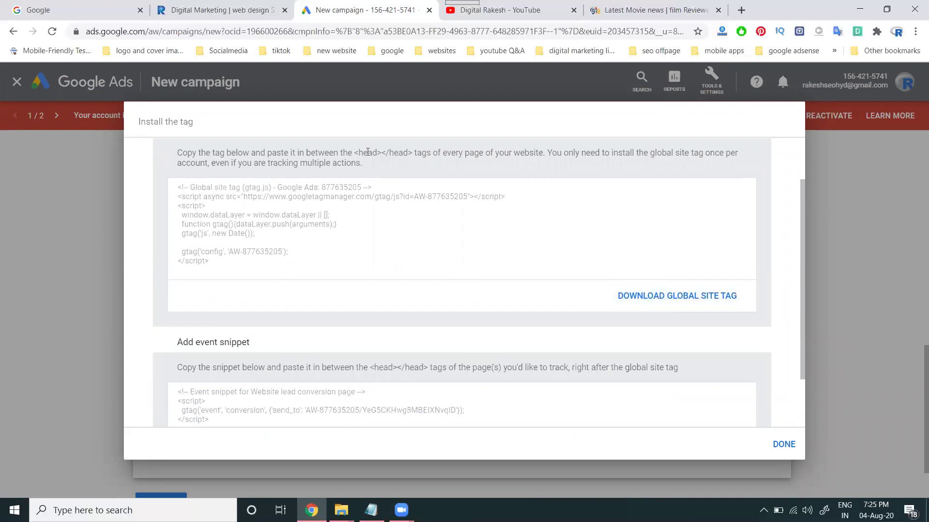
pyautogui.scroll(-1, 393, 390)
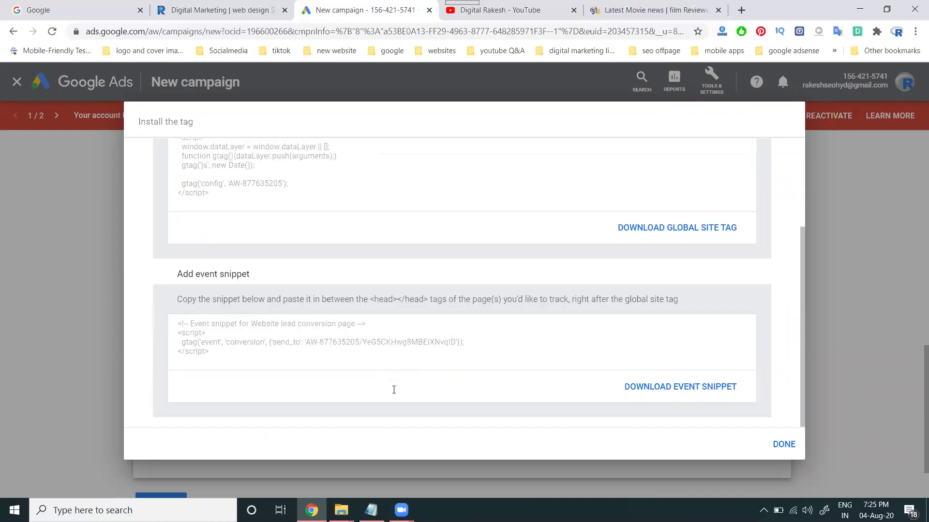
pyautogui.click(784, 444)
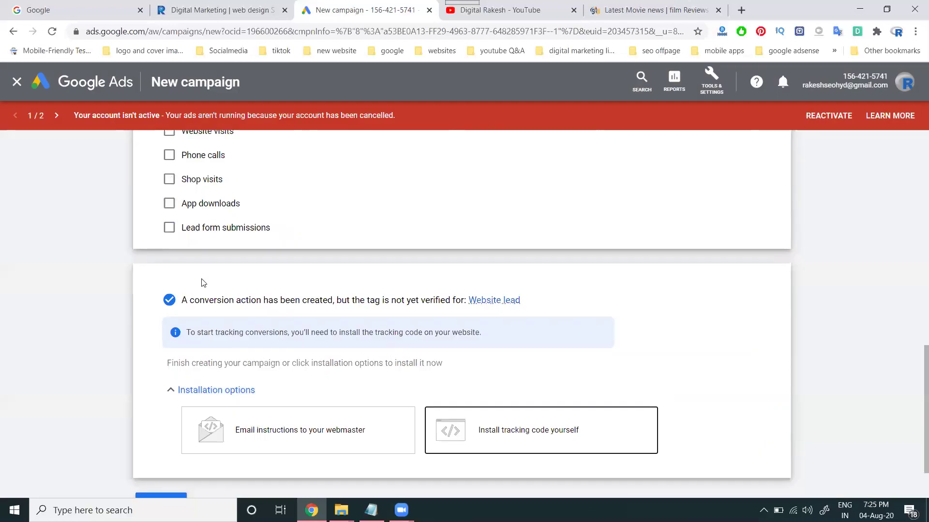
# Try the Website visits, App downloads and Lead form submissions options, and keep only Phone calls selected as the way to reach the goal
pyautogui.scroll(1, 196, 279)
pyautogui.click(170, 207)
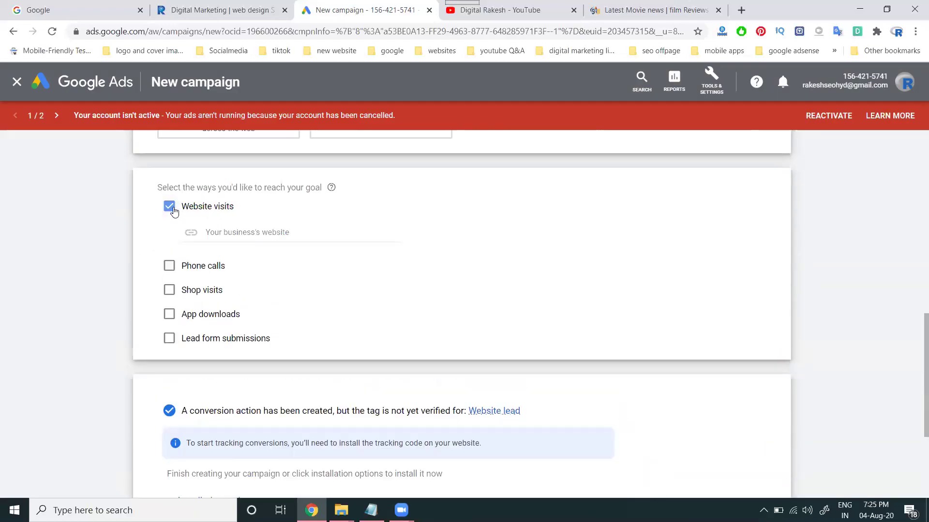
pyautogui.click(169, 265)
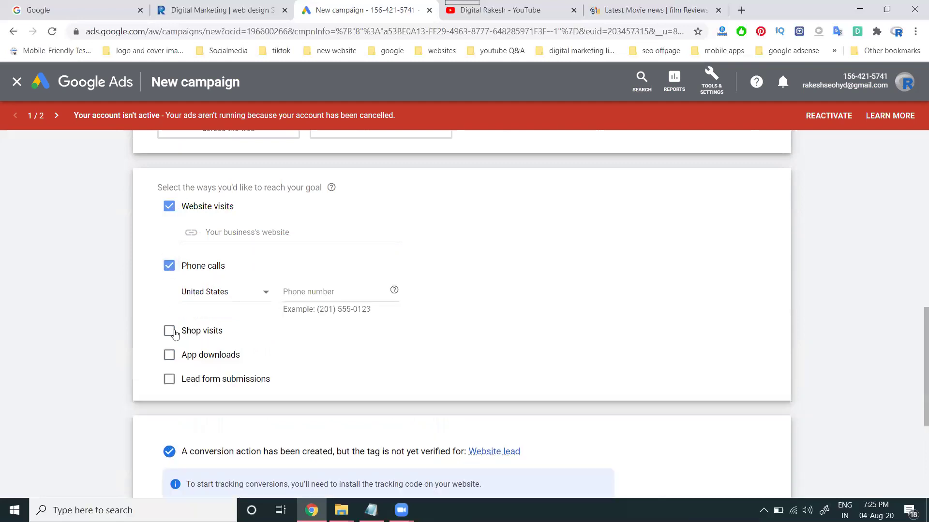
pyautogui.click(169, 355)
pyautogui.scroll(-3, 175, 408)
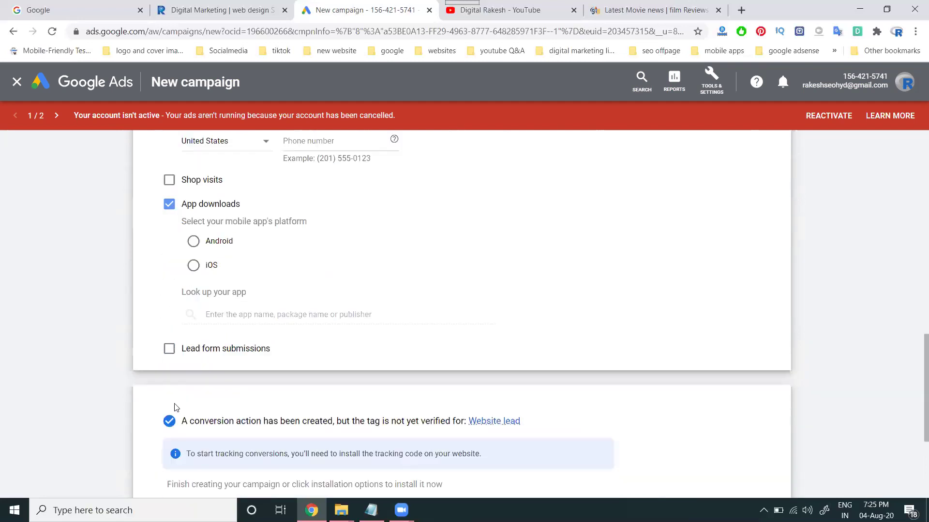
pyautogui.click(168, 348)
pyautogui.click(168, 348)
pyautogui.scroll(2, 169, 346)
pyautogui.click(173, 281)
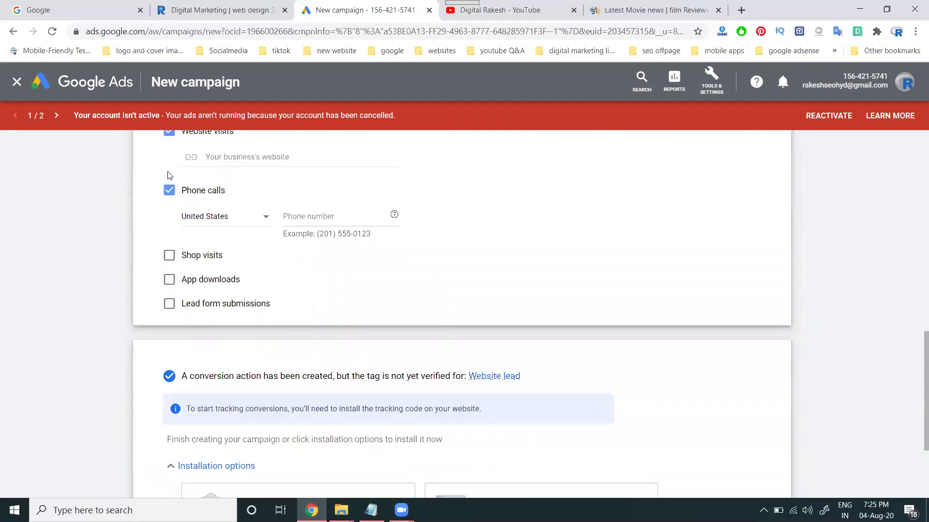
pyautogui.click(170, 134)
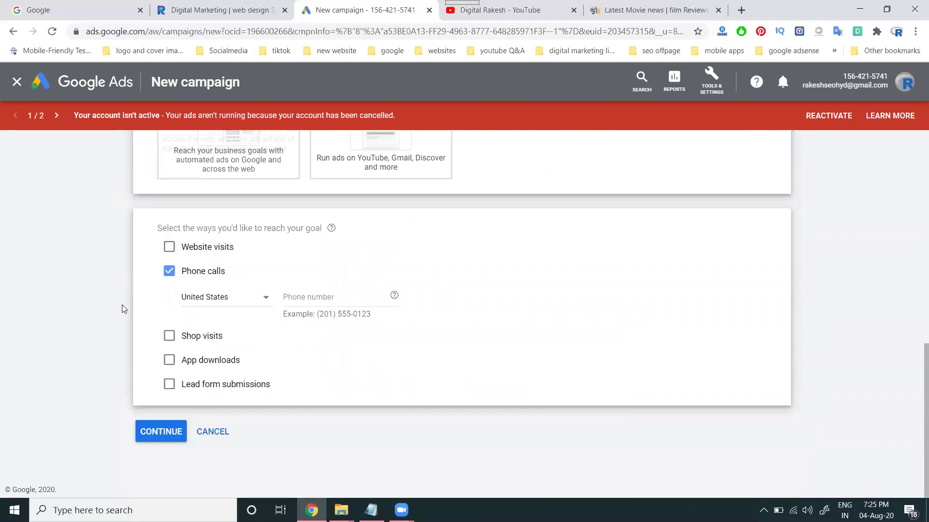
# Set the country for the Phone calls number to India
pyautogui.click(218, 298)
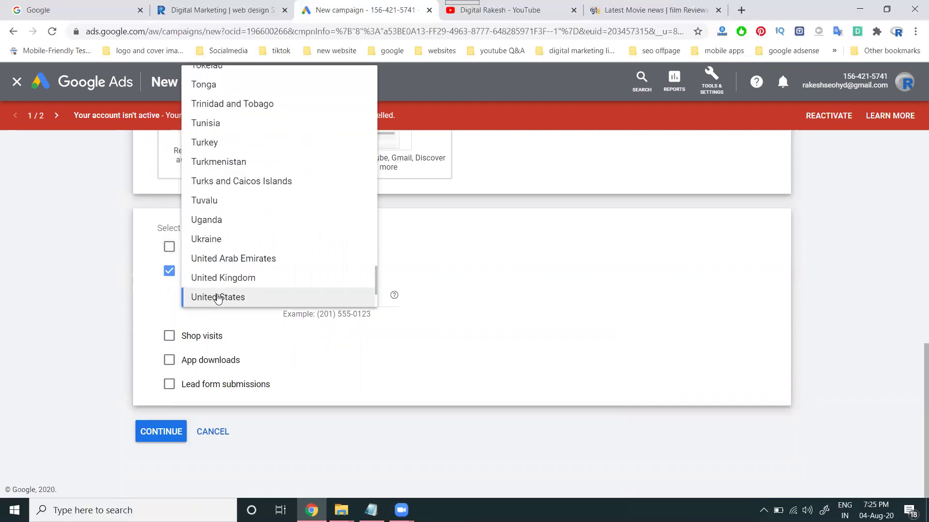
pyautogui.scroll(3, 232, 179)
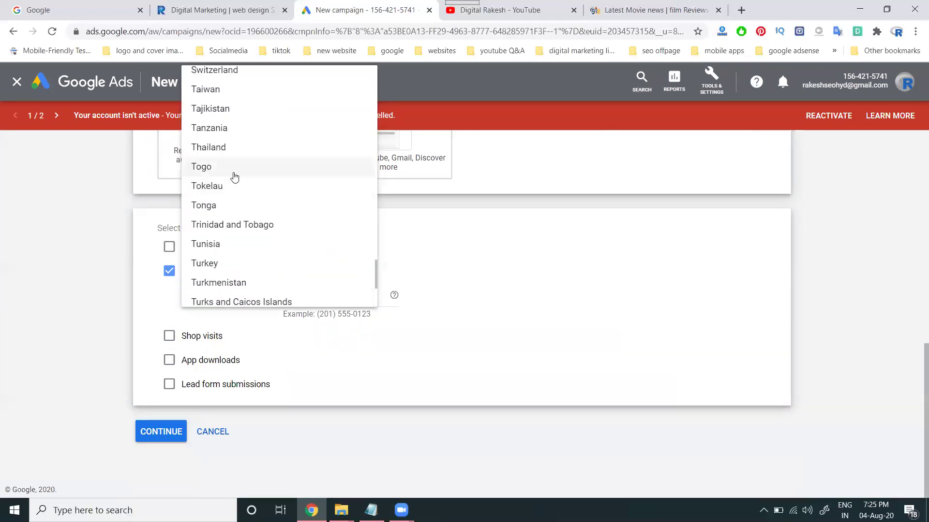
pyautogui.scroll(20, 234, 177)
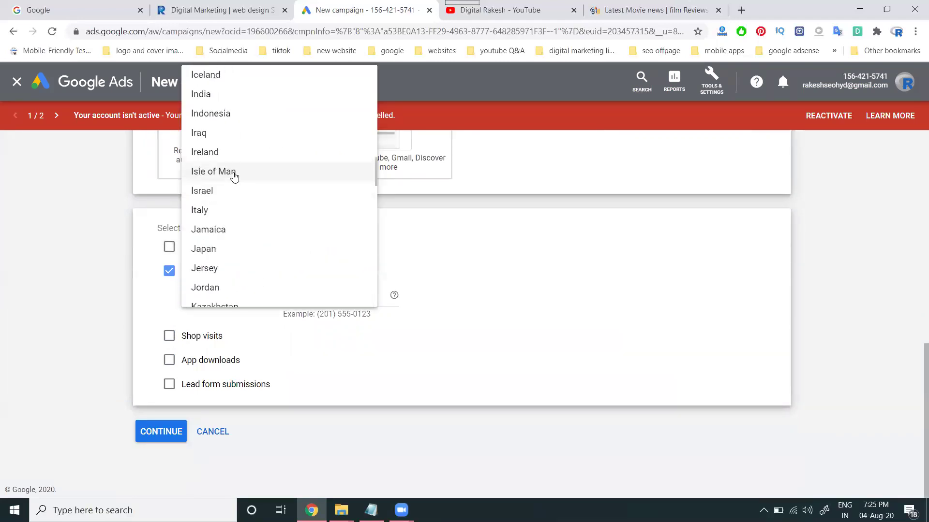
pyautogui.click(209, 95)
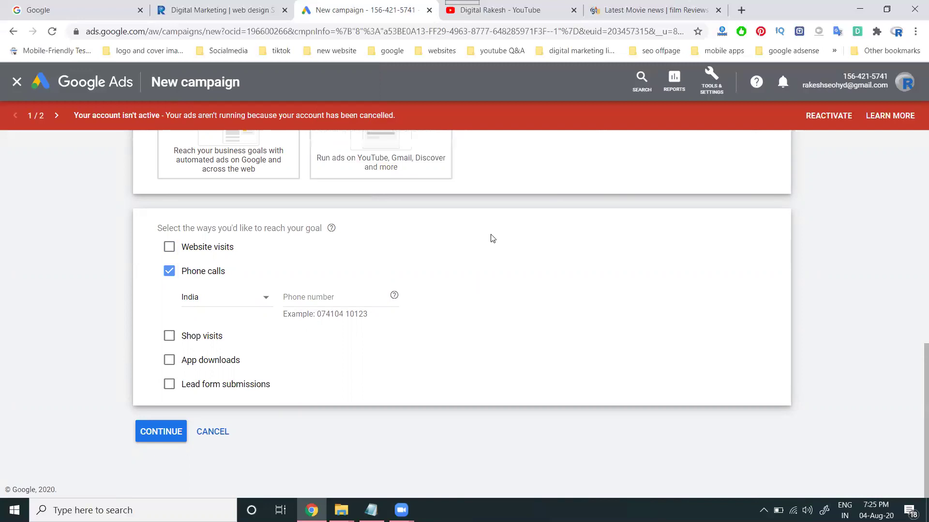
# Review the selected Leads goal and Search campaign type, and continue to the campaign settings
pyautogui.scroll(6, 513, 252)
pyautogui.scroll(4, 515, 255)
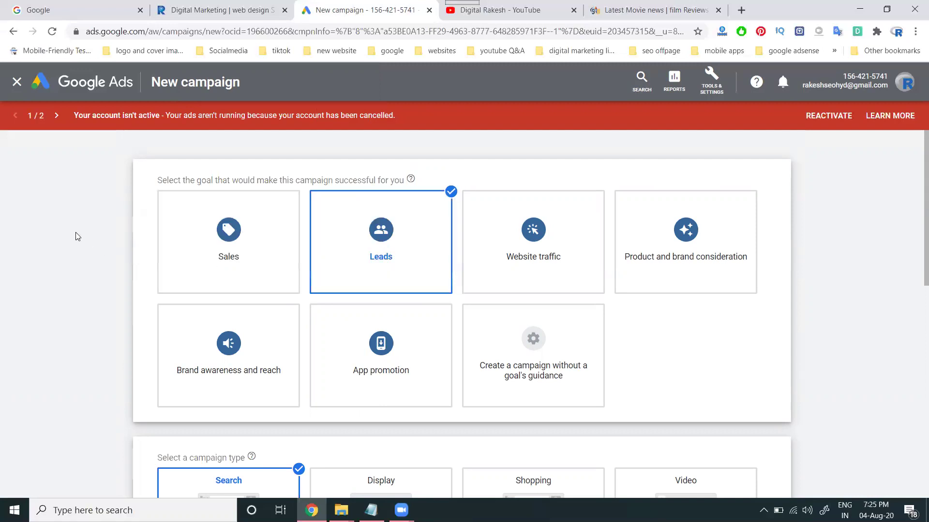
pyautogui.scroll(-5, 95, 190)
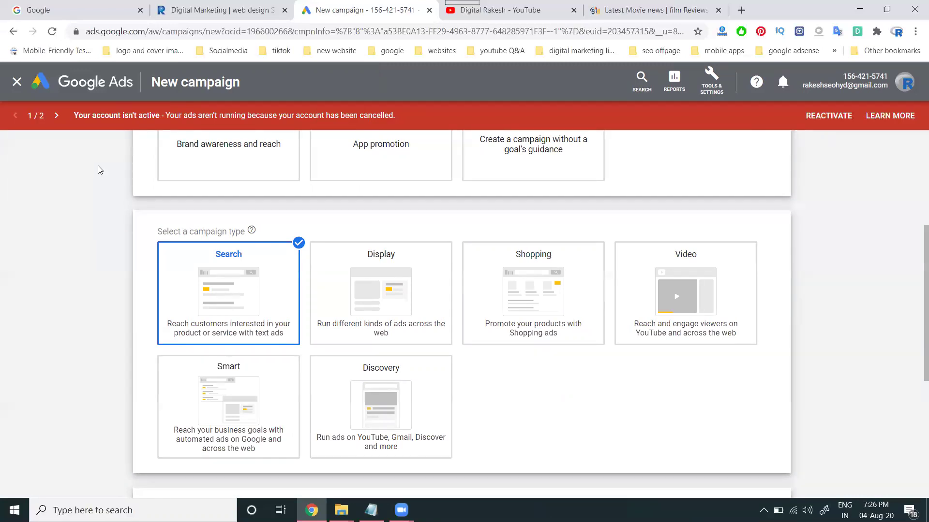
pyautogui.scroll(-5, 103, 165)
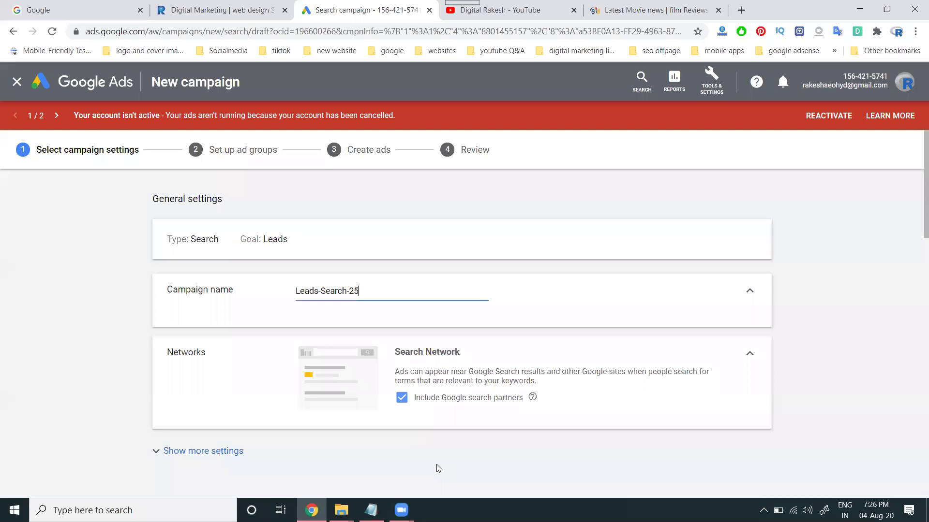
# Insert RTS at the start of the campaign name in the general settings
pyautogui.scroll(-2, 429, 269)
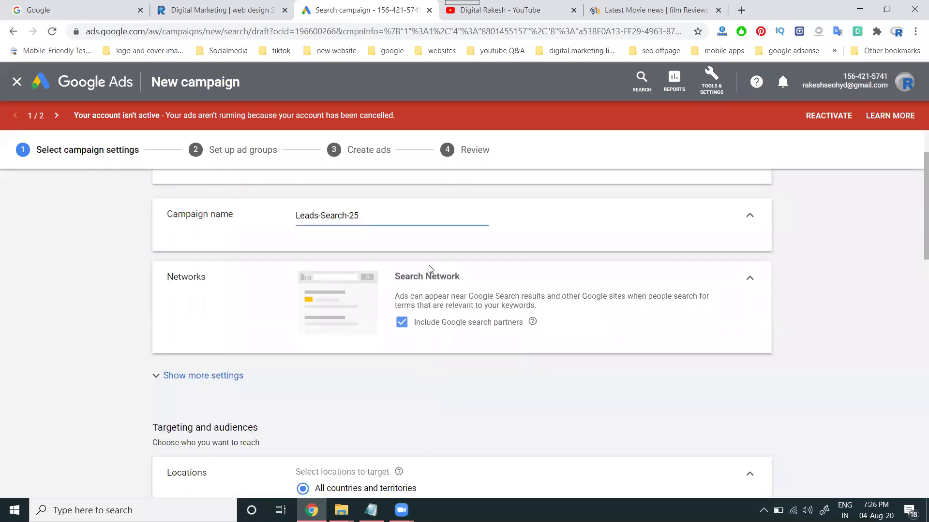
pyautogui.scroll(2, 429, 269)
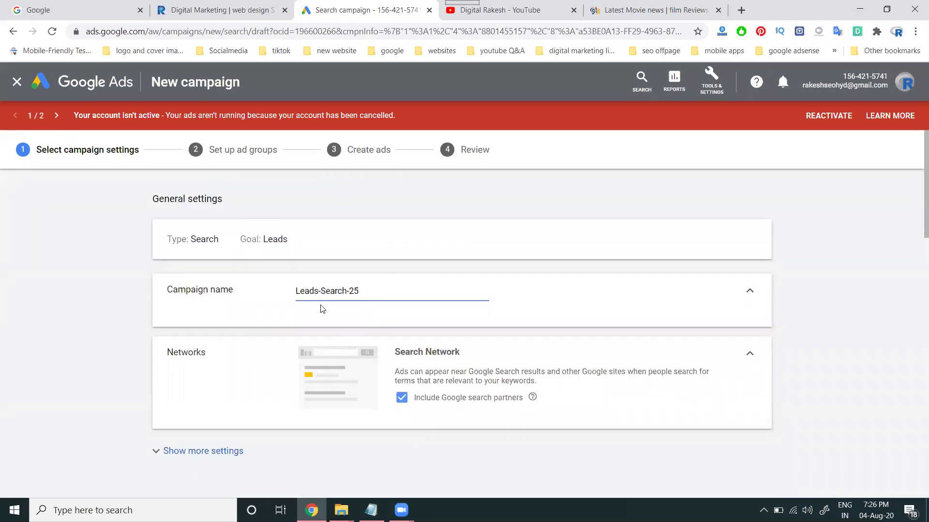
pyautogui.click(295, 290)
pyautogui.write('RTS')
# Show the additional general settings below Networks, and view the Campaign URL options before collapsing them
pyautogui.scroll(-3, 162, 289)
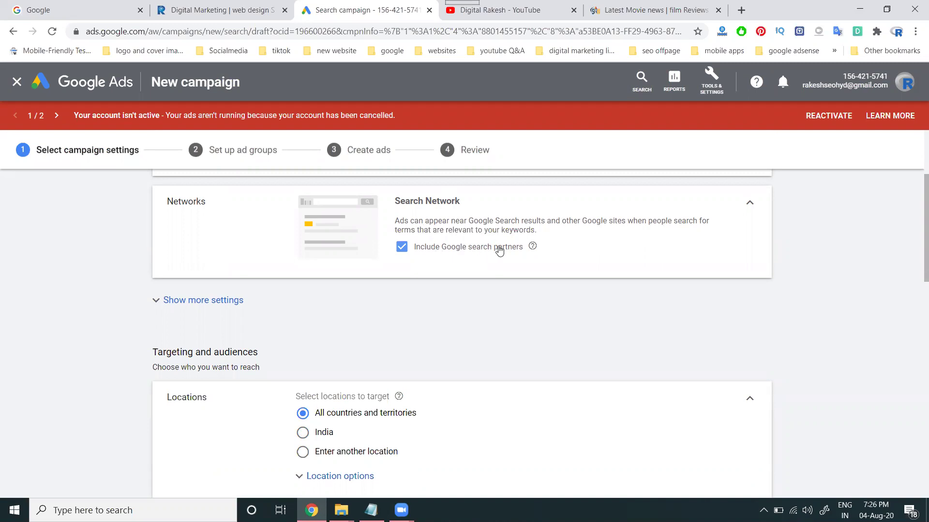
pyautogui.click(155, 302)
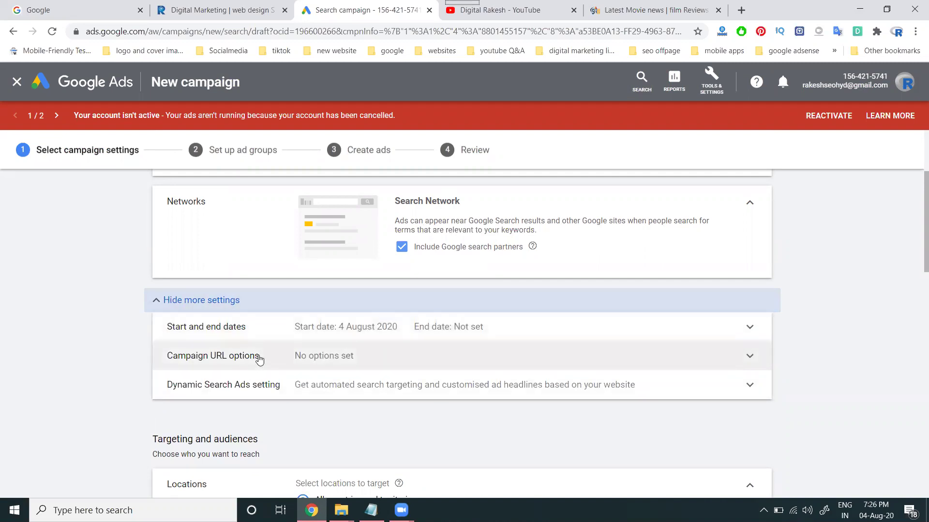
pyautogui.click(305, 362)
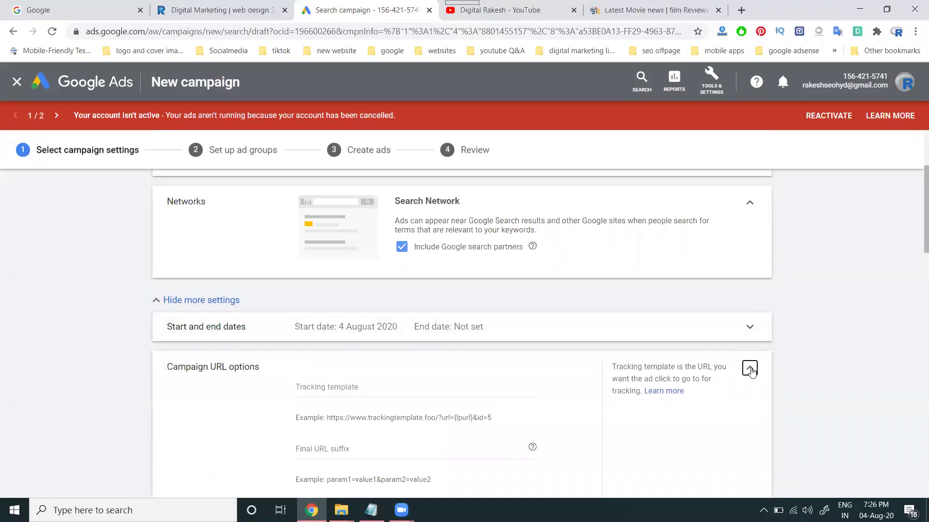
pyautogui.click(749, 369)
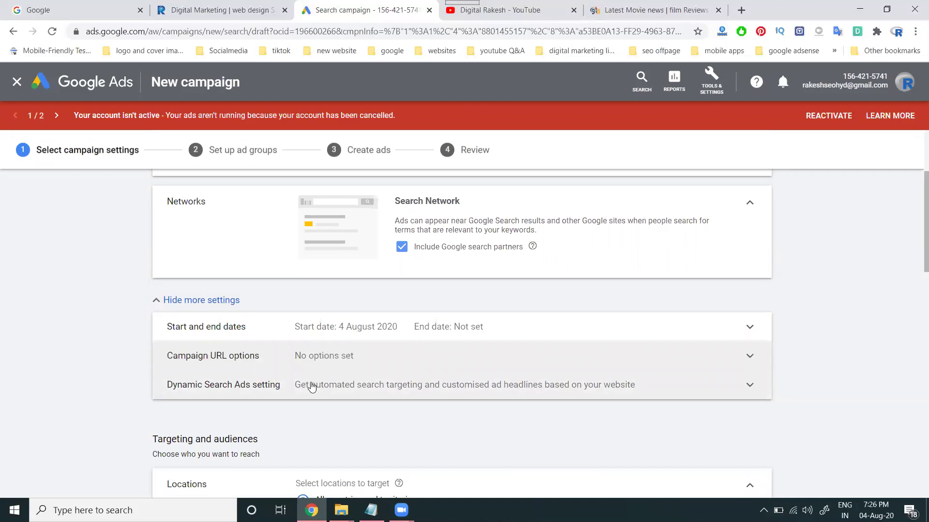
# Target the city of Hyderabad, Telangana, India as another location for the campaign
pyautogui.scroll(-5, 135, 310)
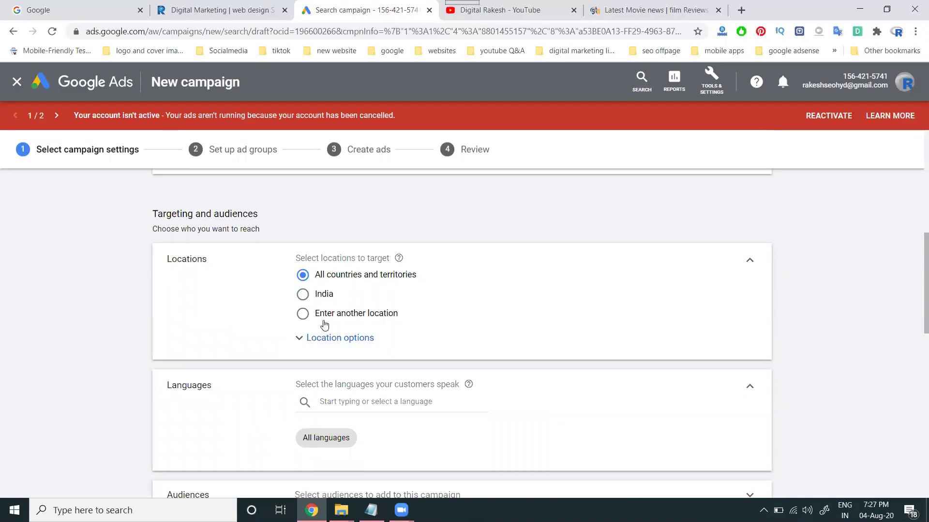
pyautogui.click(303, 313)
pyautogui.click(340, 341)
pyautogui.write('hy')
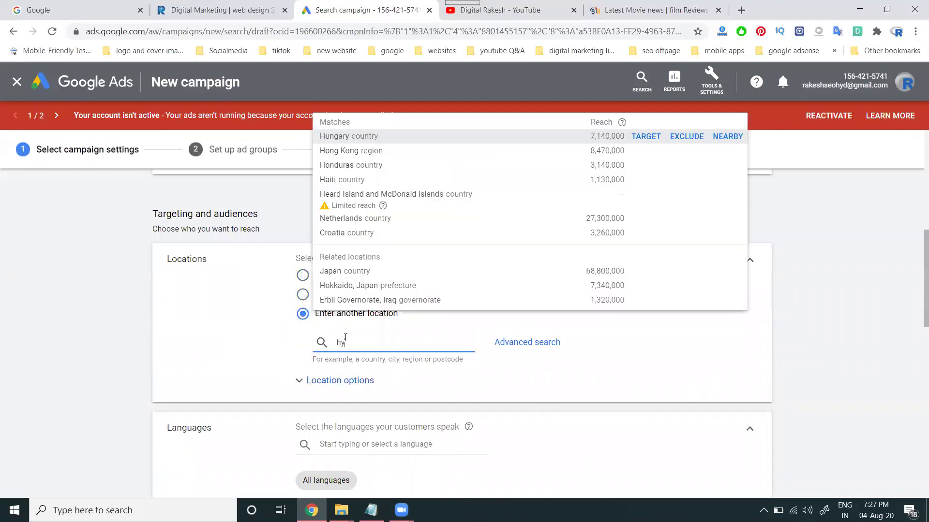
pyautogui.write('derabad')
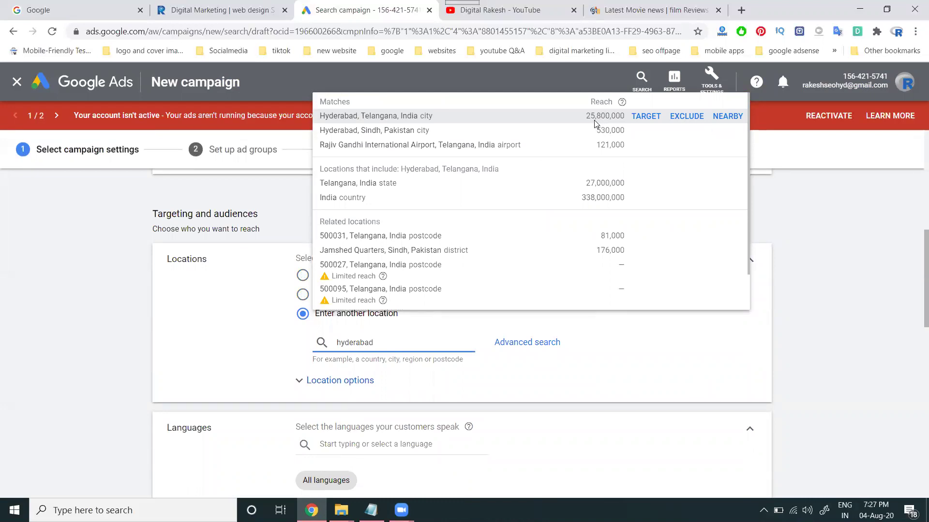
pyautogui.click(644, 119)
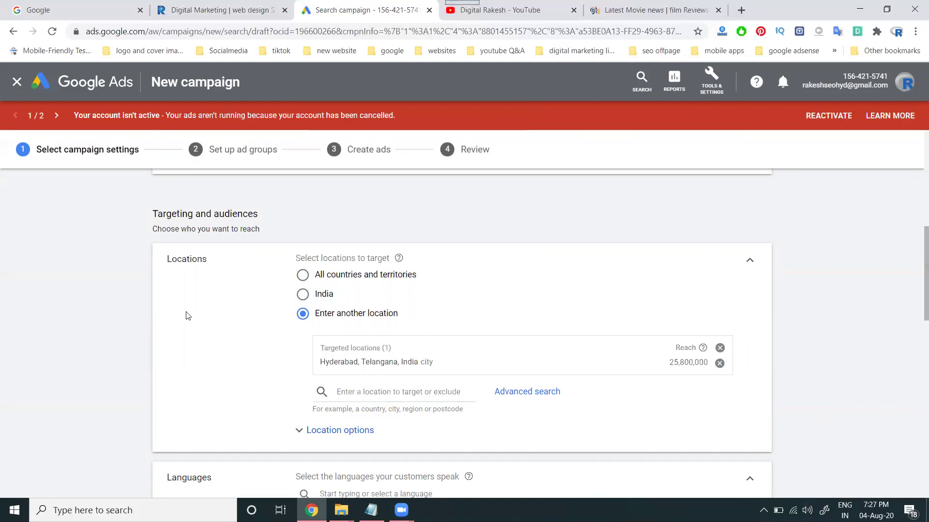
pyautogui.click(405, 392)
# Set English as the language the campaign's customers speak
pyautogui.scroll(-5, 215, 319)
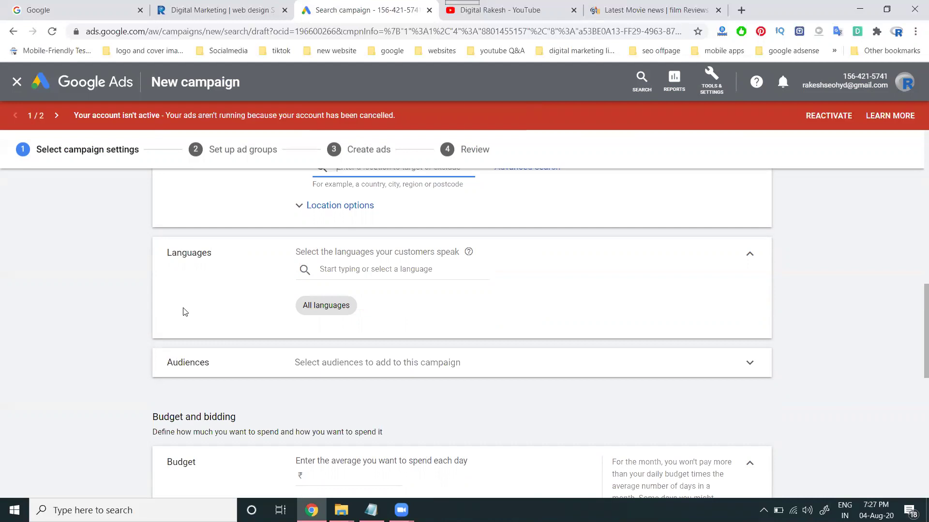
pyautogui.click(335, 269)
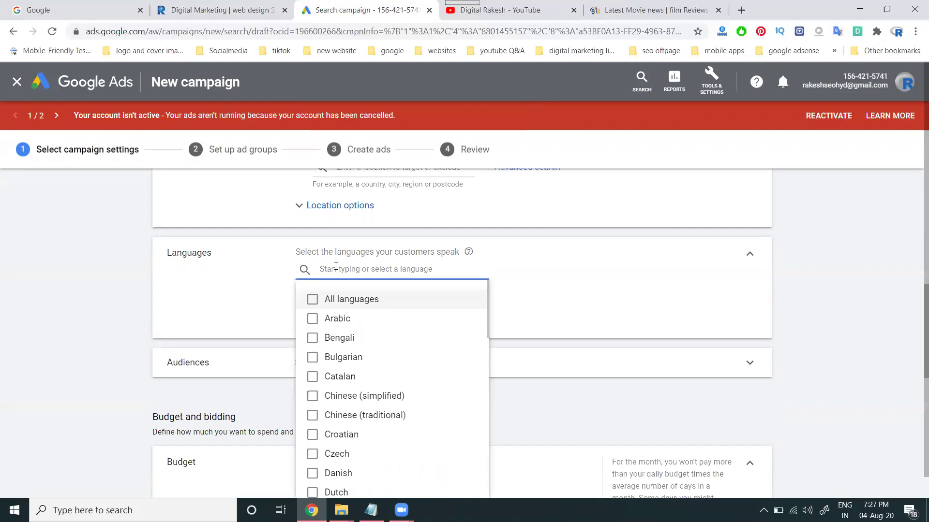
pyautogui.write('eng')
pyautogui.click(333, 299)
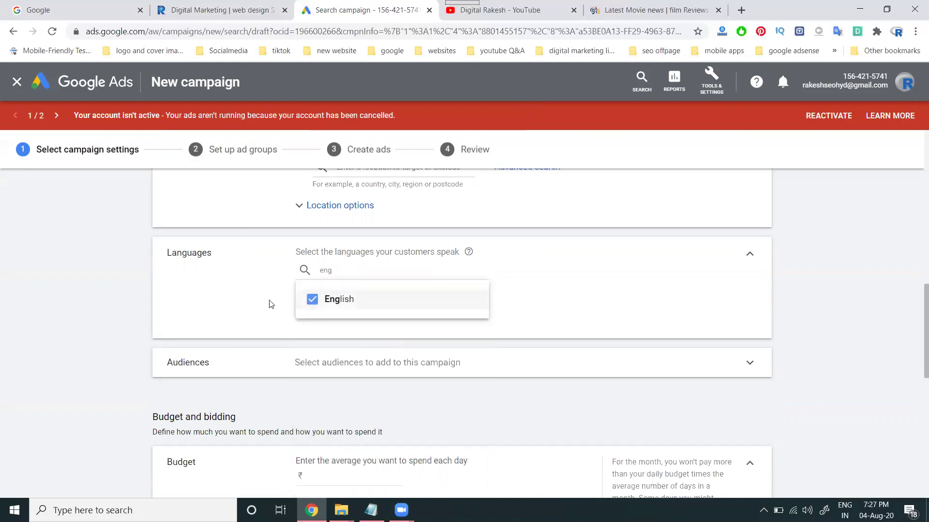
pyautogui.click(210, 297)
# View the recently selected audiences and the audience ideas for the campaign, and collapse the Audiences section
pyautogui.scroll(-3, 210, 296)
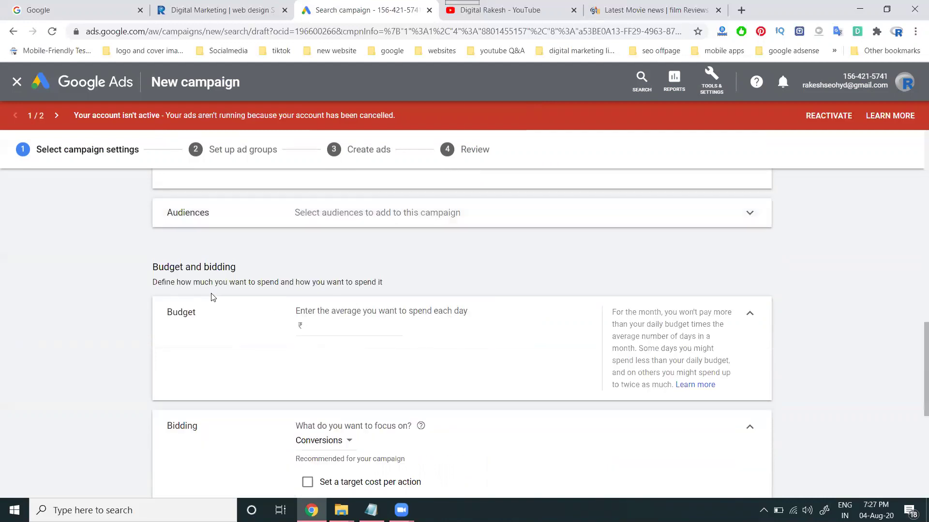
pyautogui.click(342, 224)
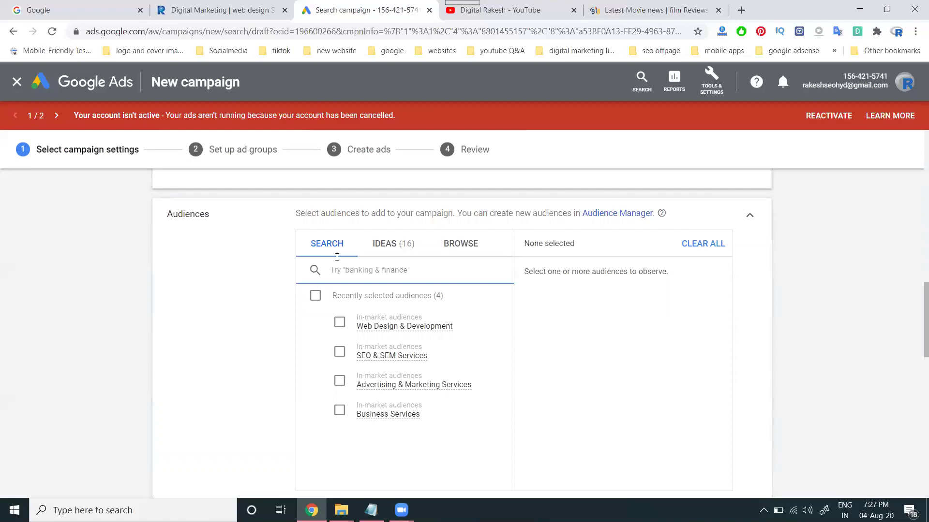
pyautogui.click(393, 239)
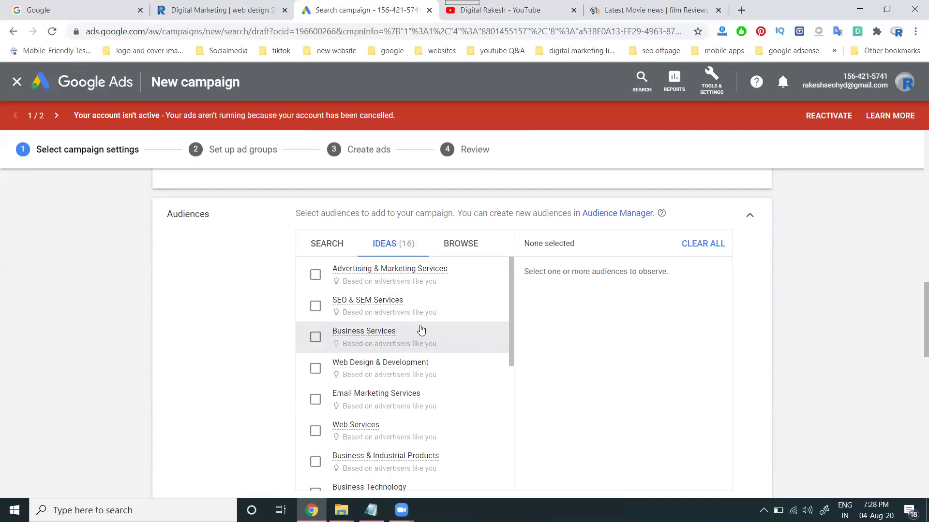
pyautogui.click(749, 215)
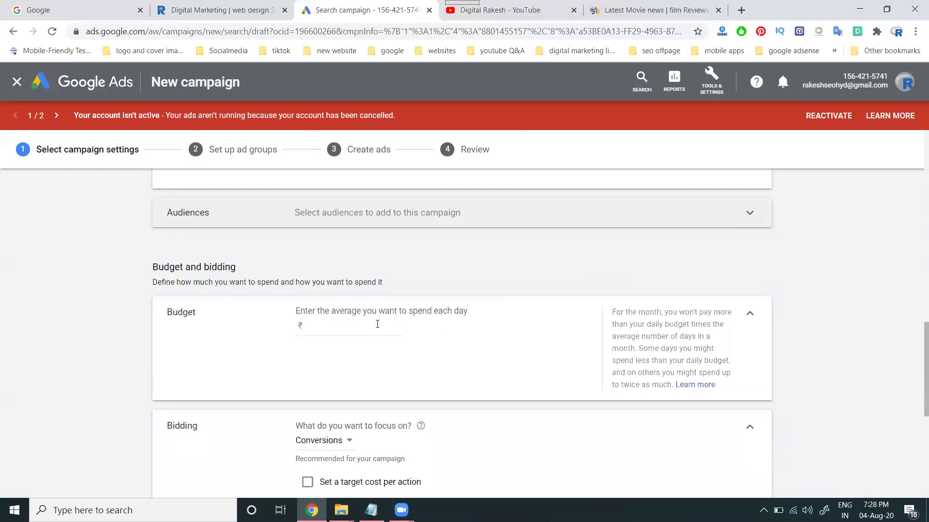
# Set the campaign's average daily budget to ₹800
pyautogui.click(378, 324)
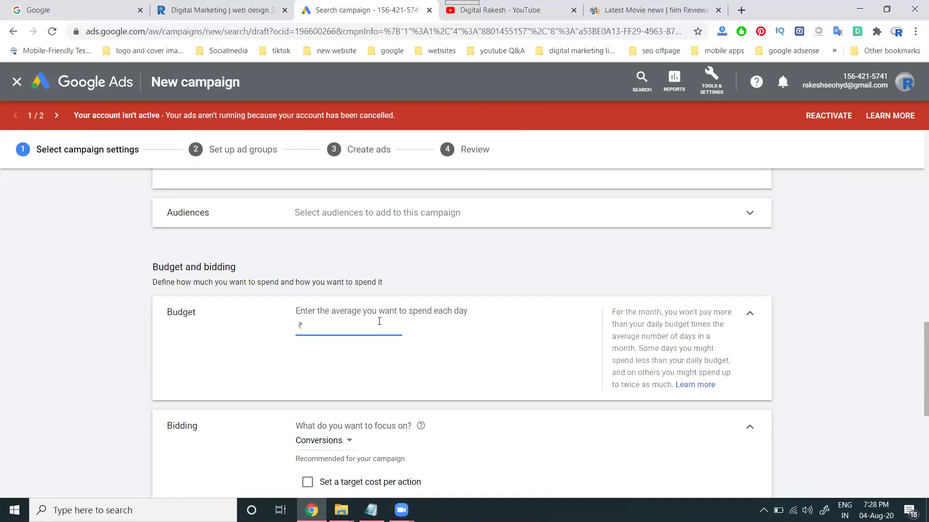
pyautogui.write('800')
pyautogui.click(473, 281)
# Review the bidding focus options, keep Conversions, and enable a target cost per action
pyautogui.scroll(-1, 475, 271)
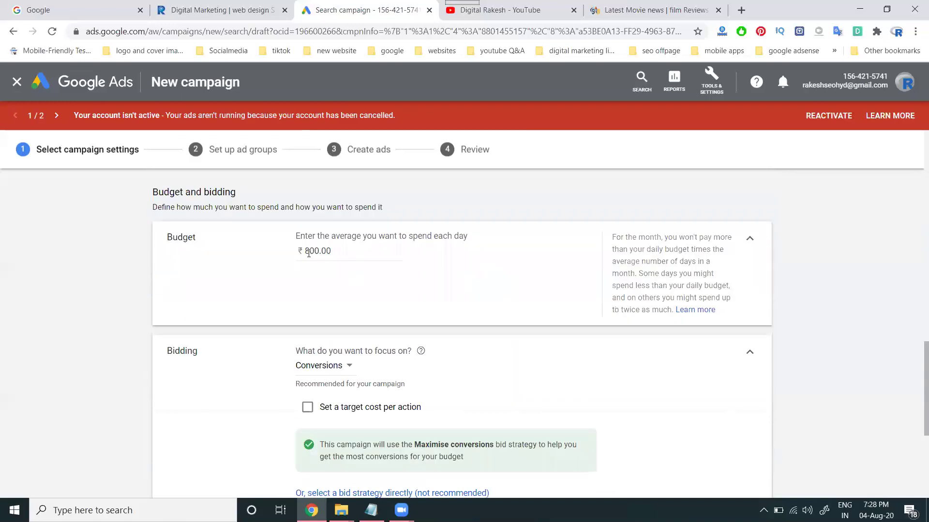
pyautogui.click(332, 368)
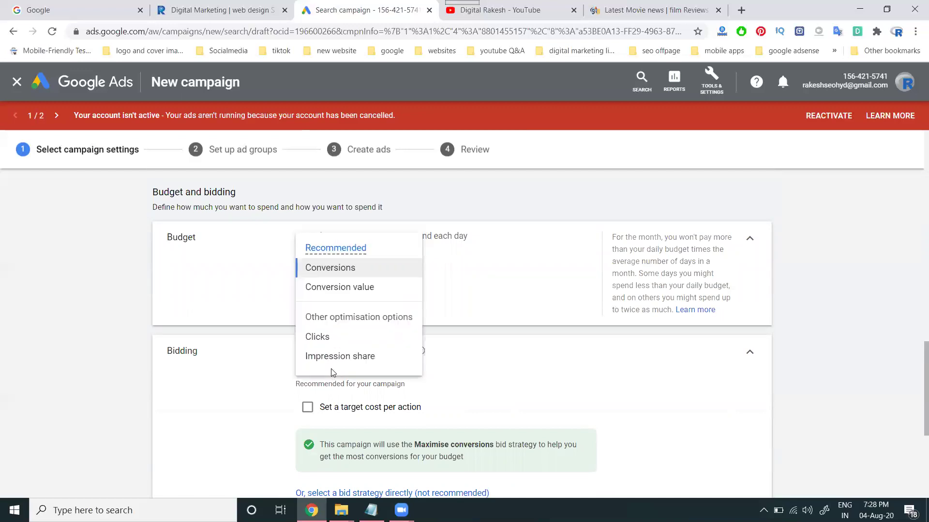
pyautogui.click(337, 274)
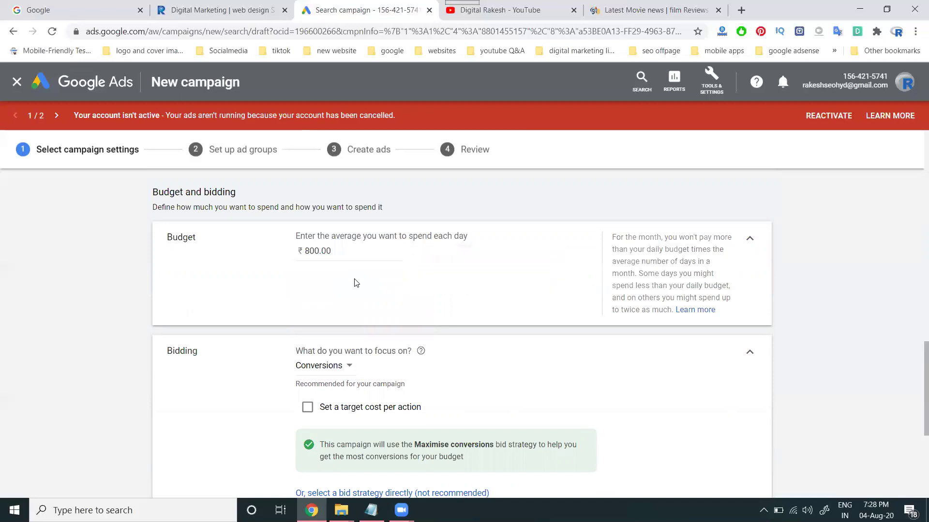
pyautogui.scroll(-3, 364, 287)
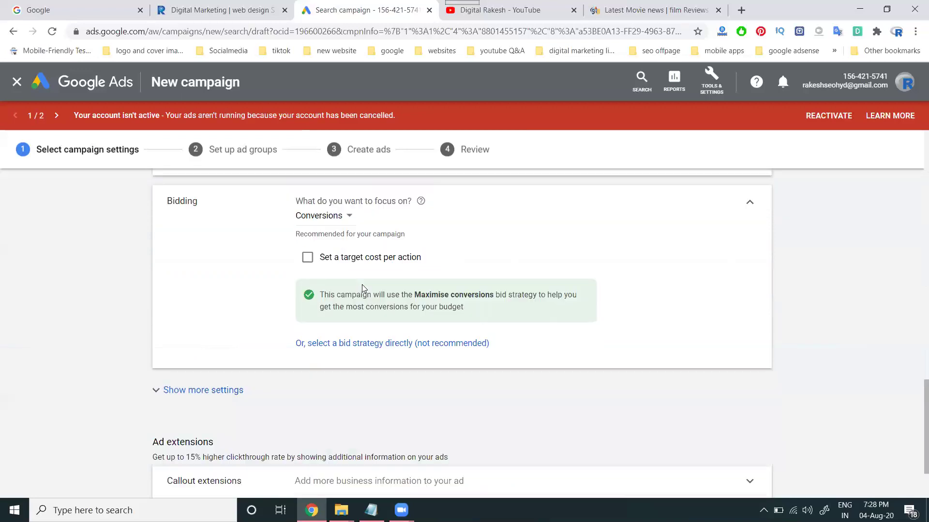
pyautogui.click(376, 264)
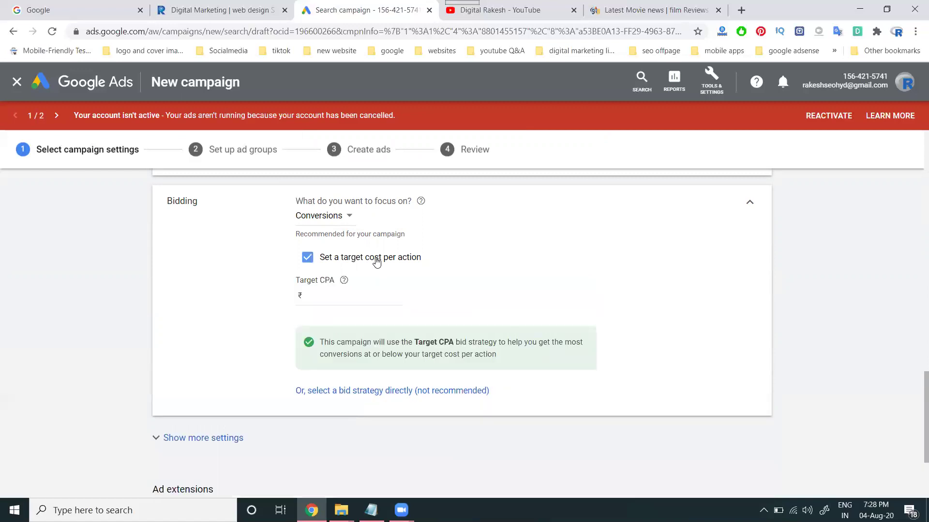
# Turn off the target cost per action for the campaign's Conversions bidding
pyautogui.click(376, 262)
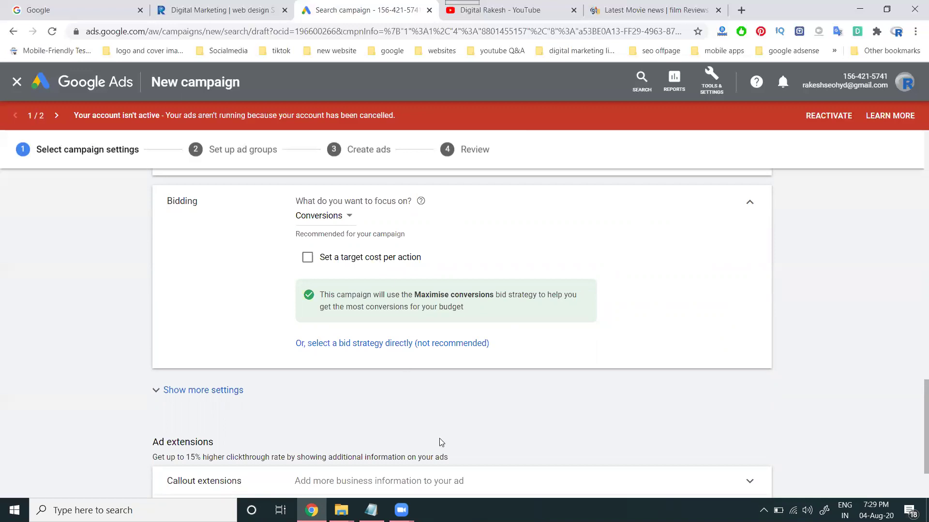
pyautogui.scroll(-2, 700, 346)
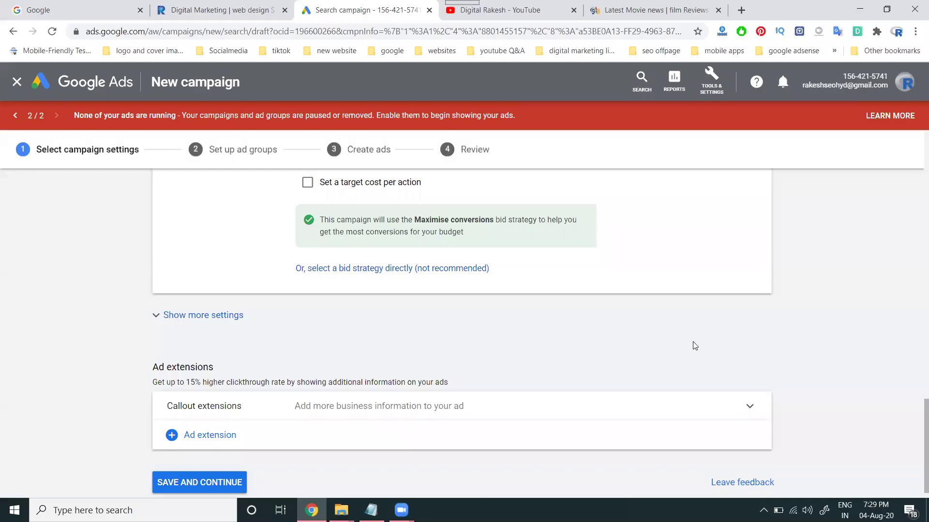
pyautogui.scroll(-1, 220, 402)
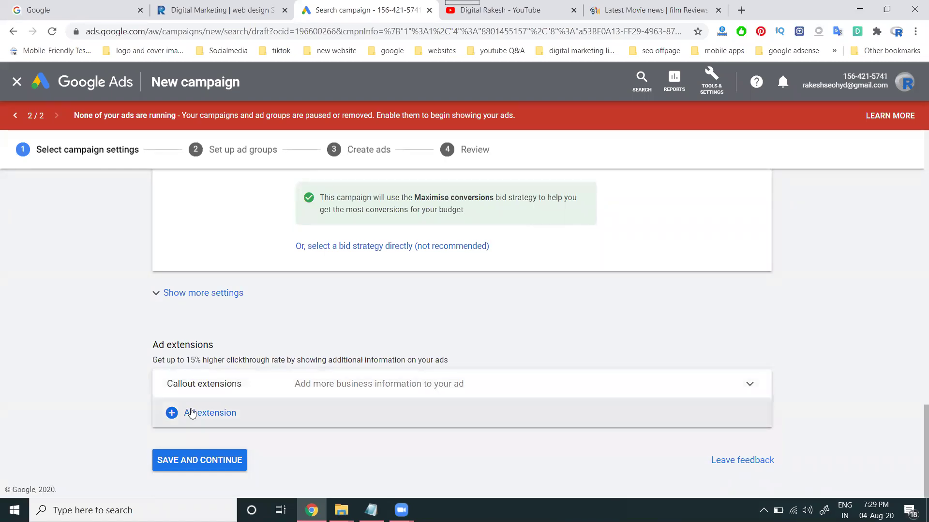
# View the available ad extension types without adding one, and save the campaign settings to continue to the ad group setup
pyautogui.click(187, 413)
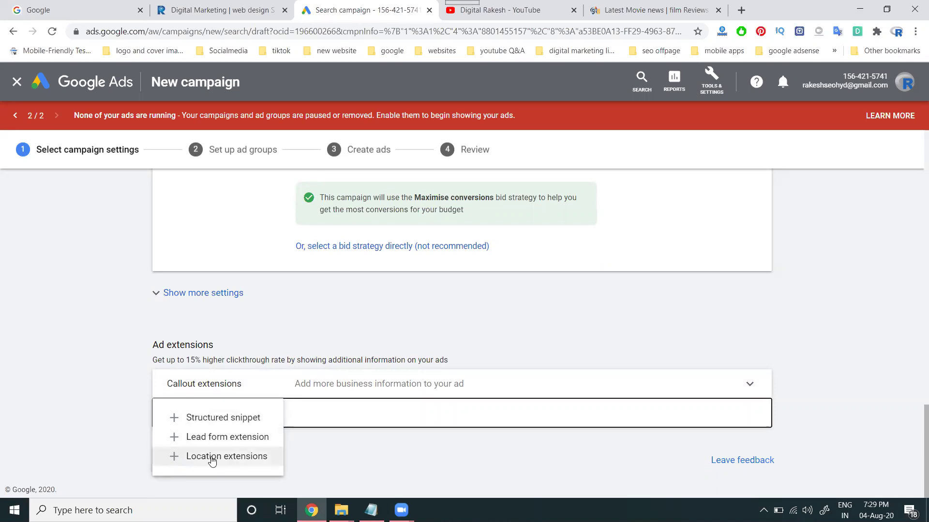
pyautogui.click(121, 381)
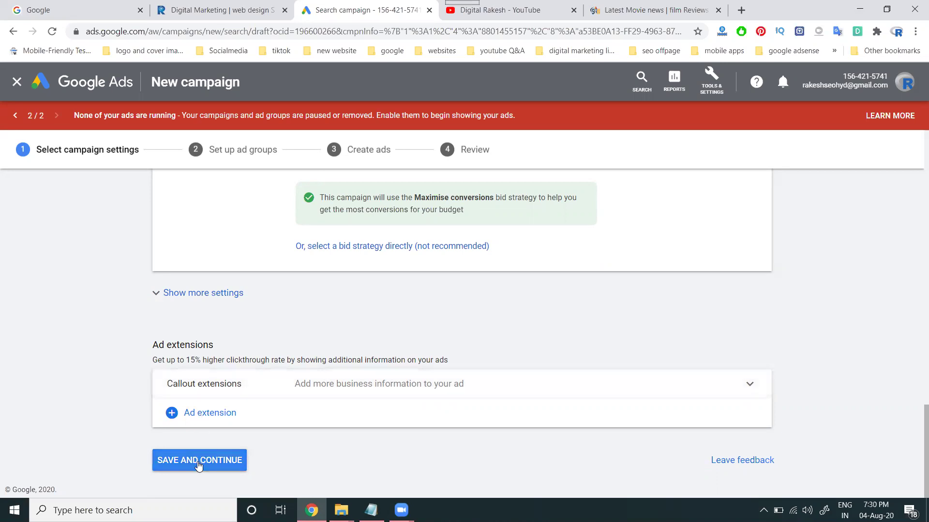
pyautogui.click(198, 461)
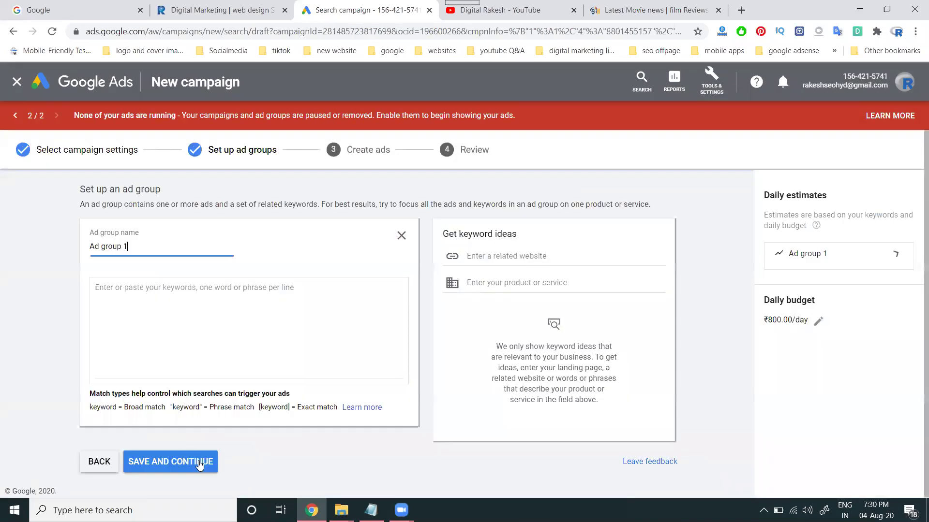
pyautogui.click(199, 462)
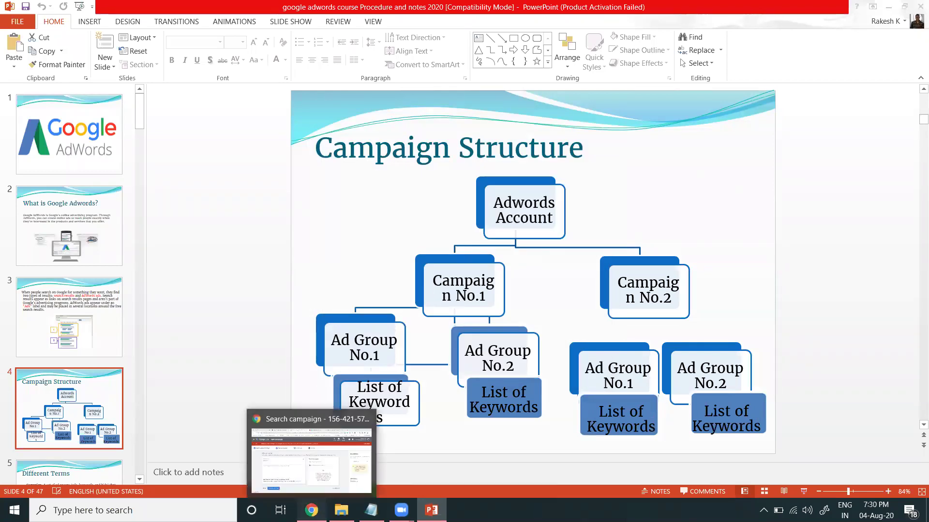
# Switch from PowerPoint back to Google Ads and enter "digital marketing company" as the first keyword of Ad group 1
pyautogui.click(312, 511)
pyautogui.click(132, 290)
pyautogui.write('dig')
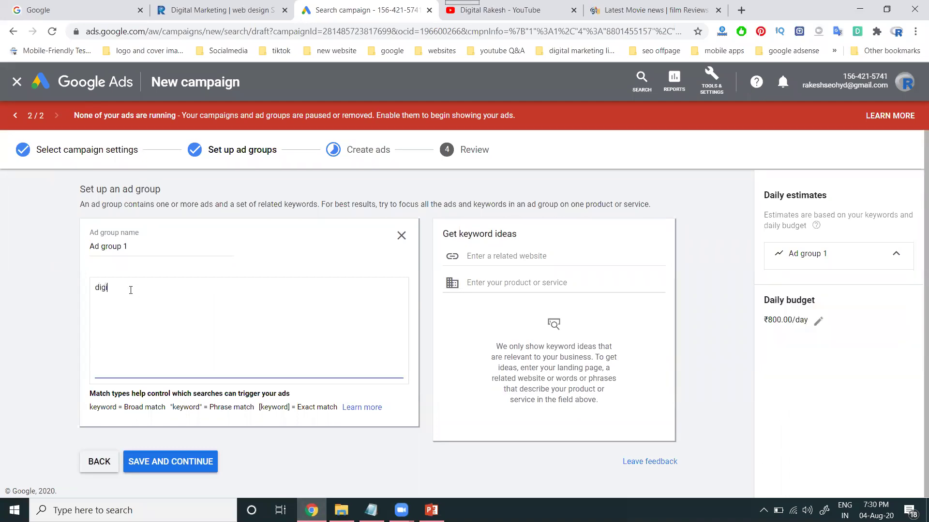
pyautogui.write('ital marketing company')
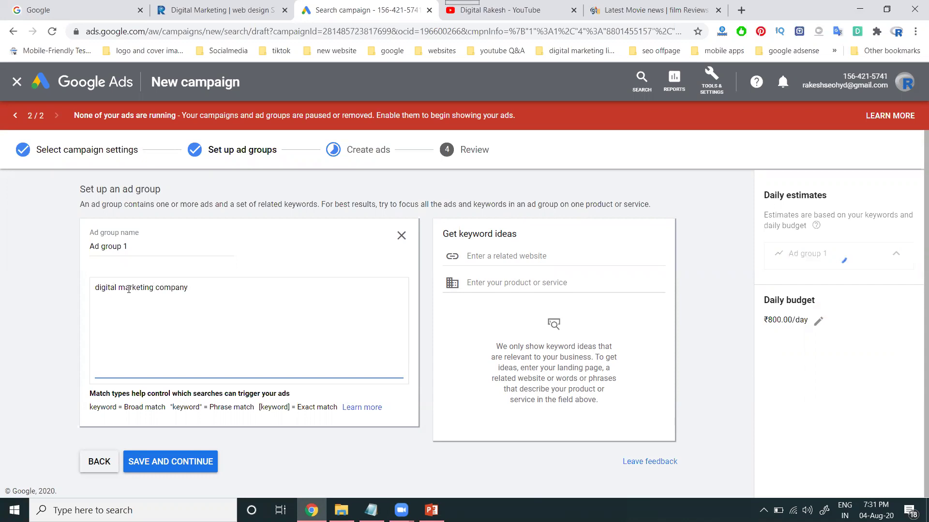
# Add the keywords "digital marketing company in hyderabad" and "digital marketing company hyderabad" on separate lines by reusing the first keyword
pyautogui.tripleClick(127, 288)
pyautogui.hotkey('ctrl', 'c')
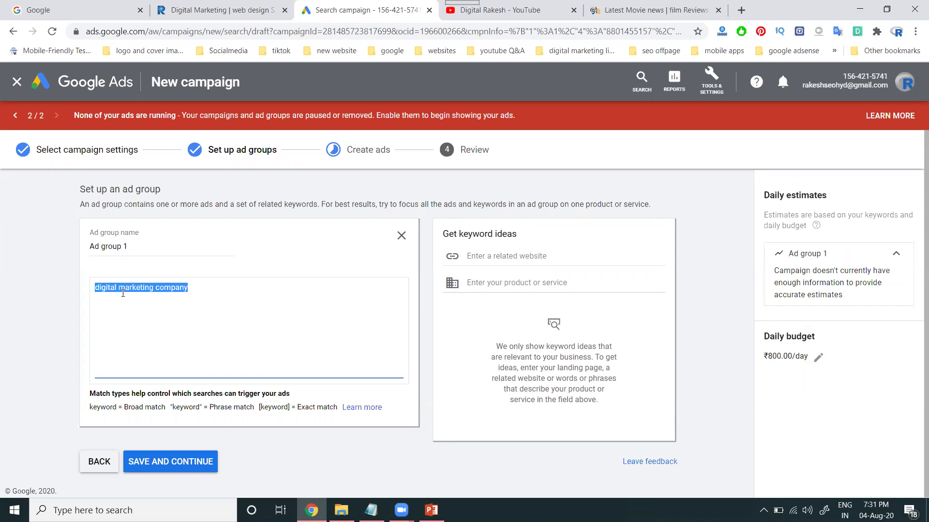
pyautogui.press('End')
pyautogui.press('Return')
pyautogui.hotkey('ctrl', 'v')
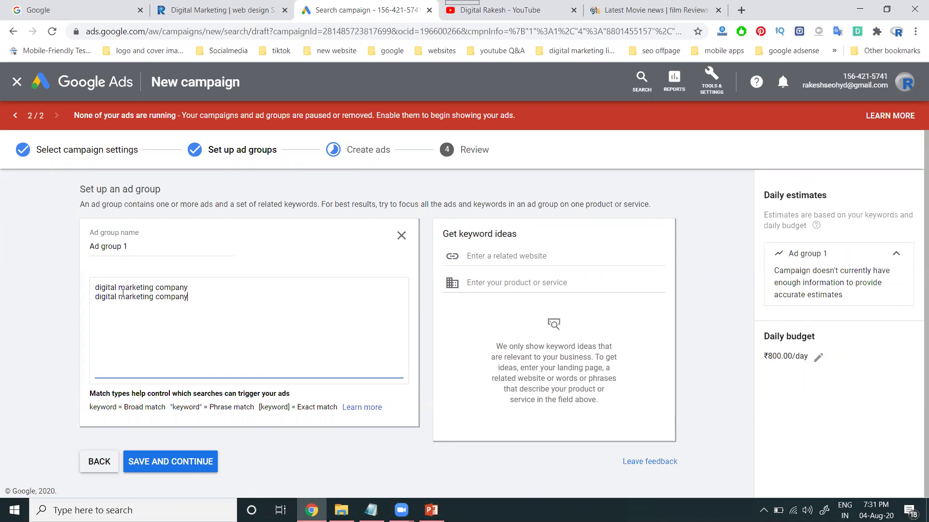
pyautogui.write('in hyderabad')
pyautogui.press('Return')
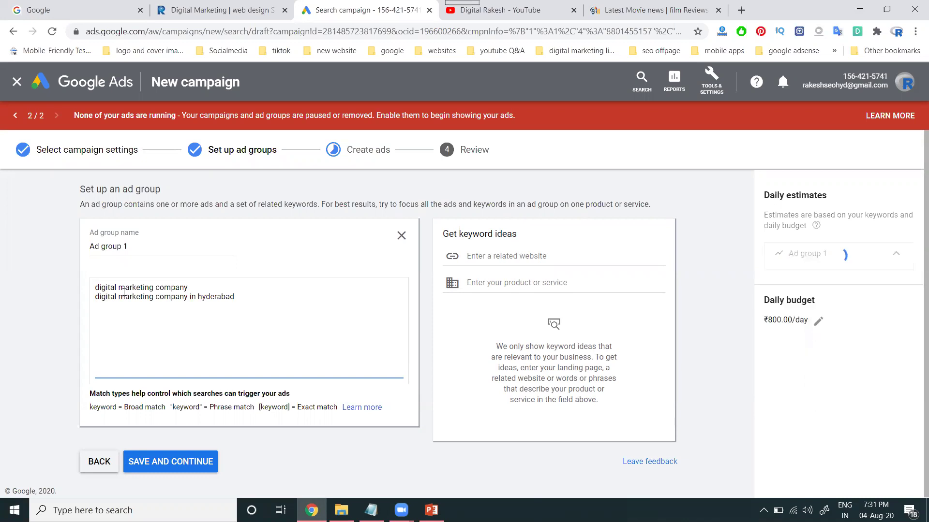
pyautogui.press('Return')
pyautogui.hotkey('ctrl', 'v')
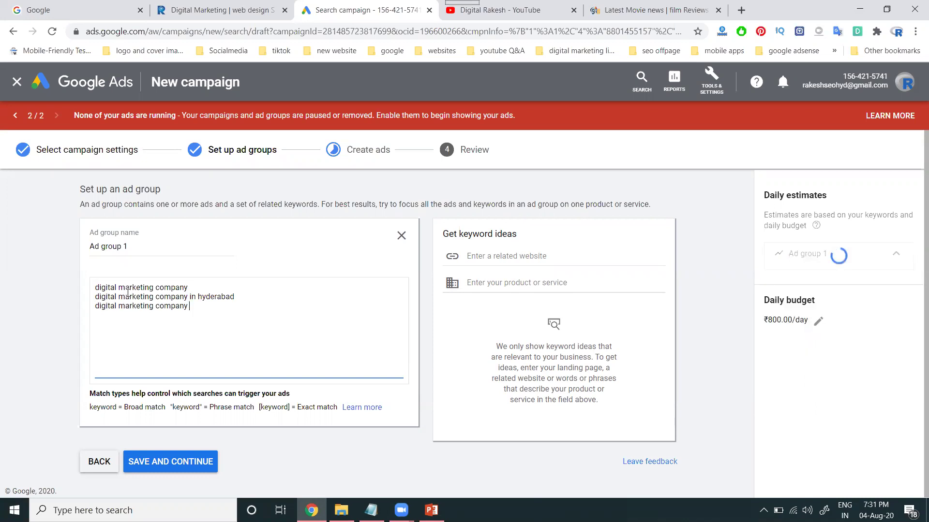
pyautogui.write('hyderabad')
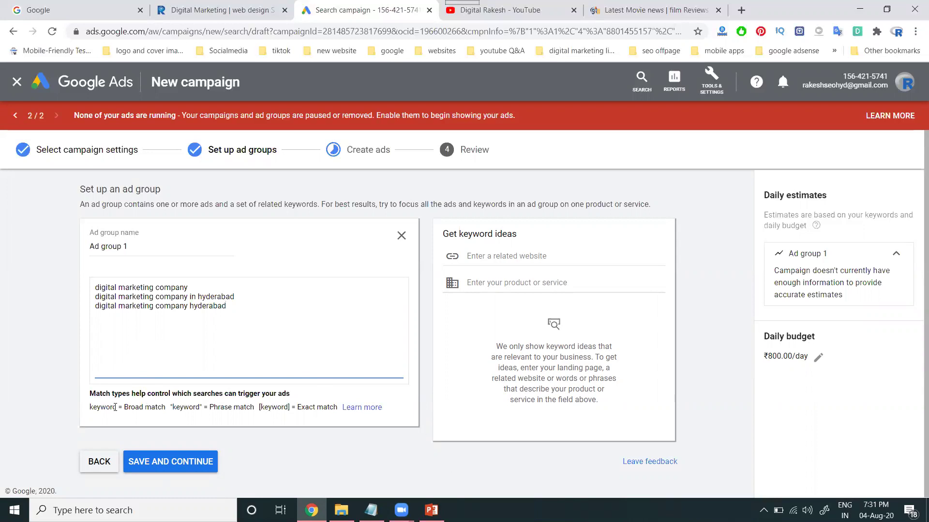
# Open the help article on keyword match types in a new browser tab and read it through to the match type summaries table
pyautogui.moveTo(124, 407); pyautogui.dragTo(349, 418)
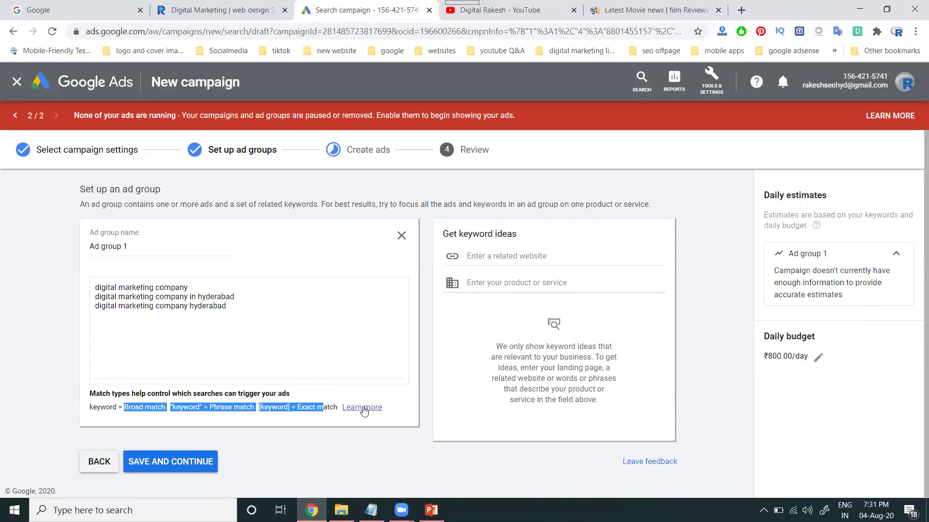
pyautogui.rightClick(363, 408)
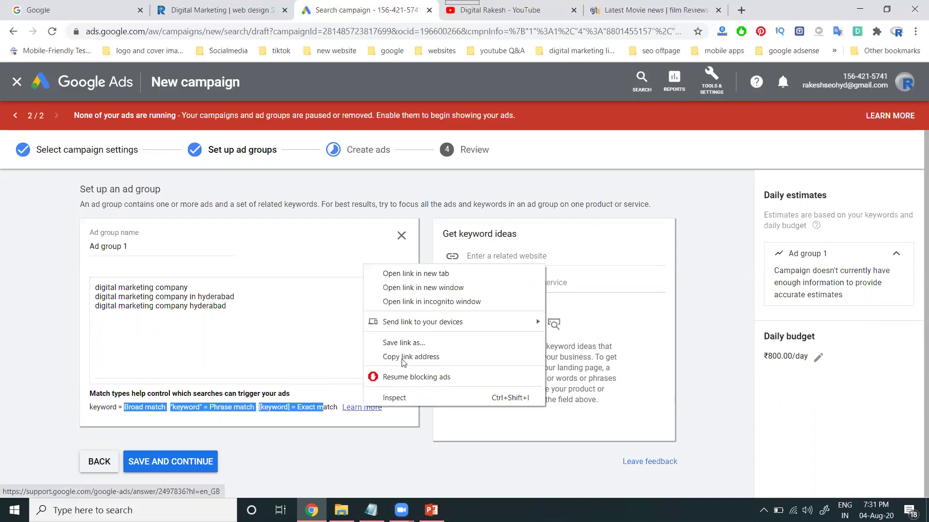
pyautogui.click(414, 274)
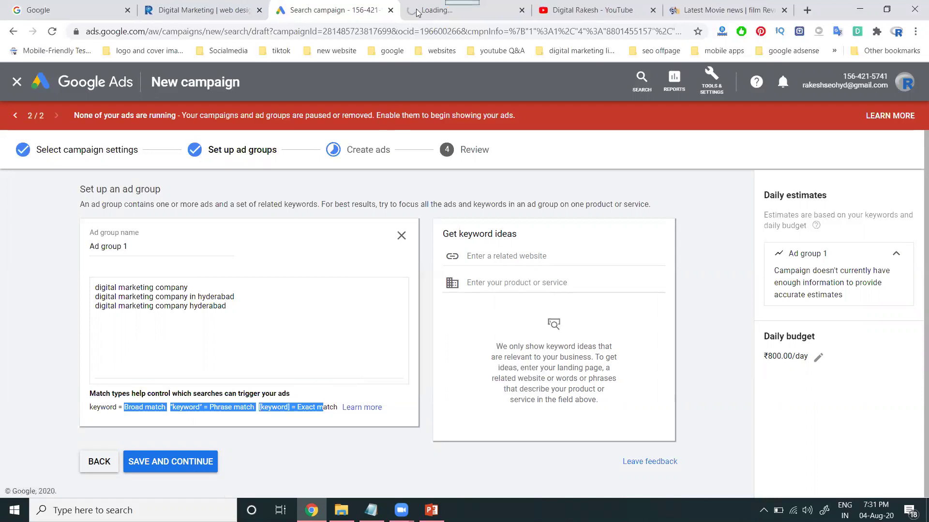
pyautogui.click(416, 12)
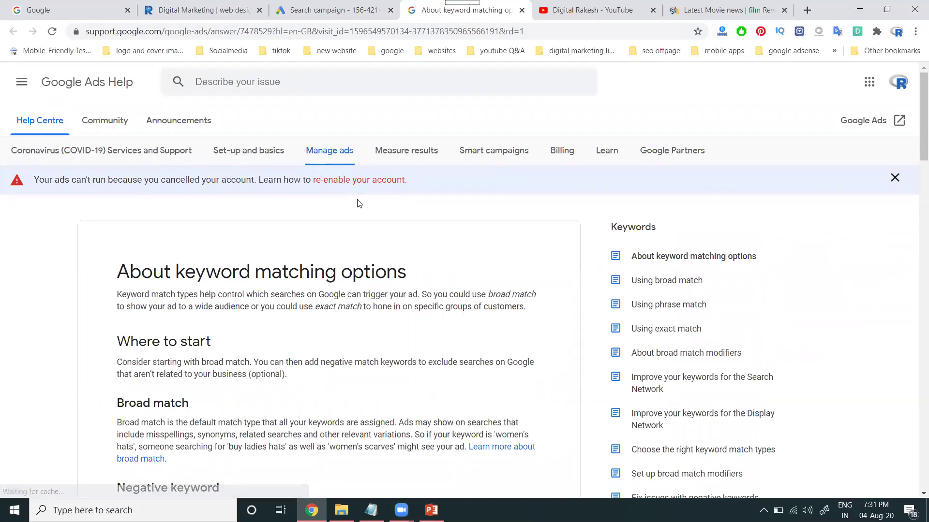
pyautogui.scroll(-2, 360, 203)
pyautogui.scroll(-1, 360, 203)
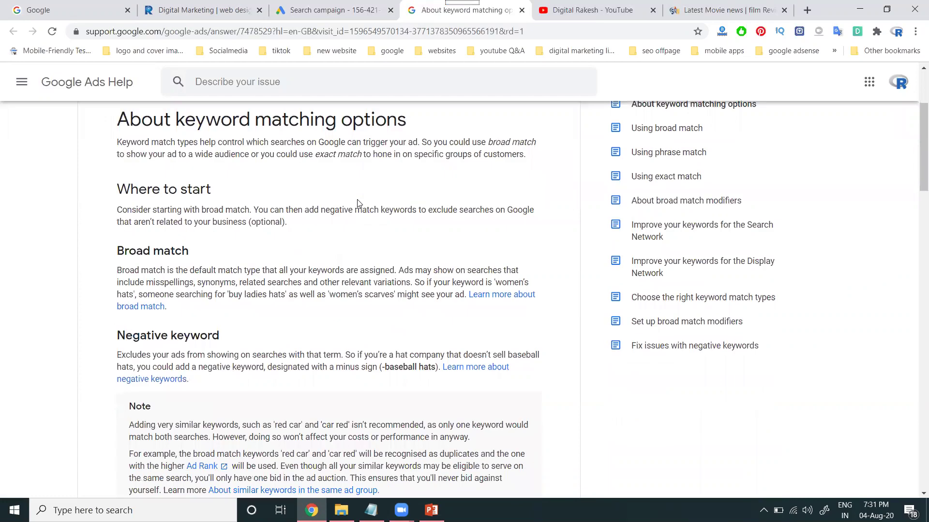
pyautogui.scroll(-3, 359, 203)
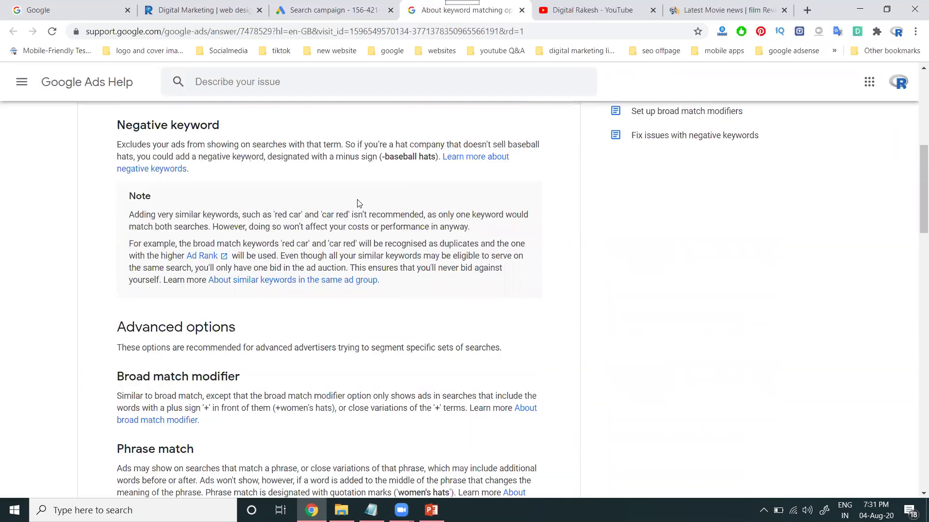
pyautogui.scroll(-2, 337, 204)
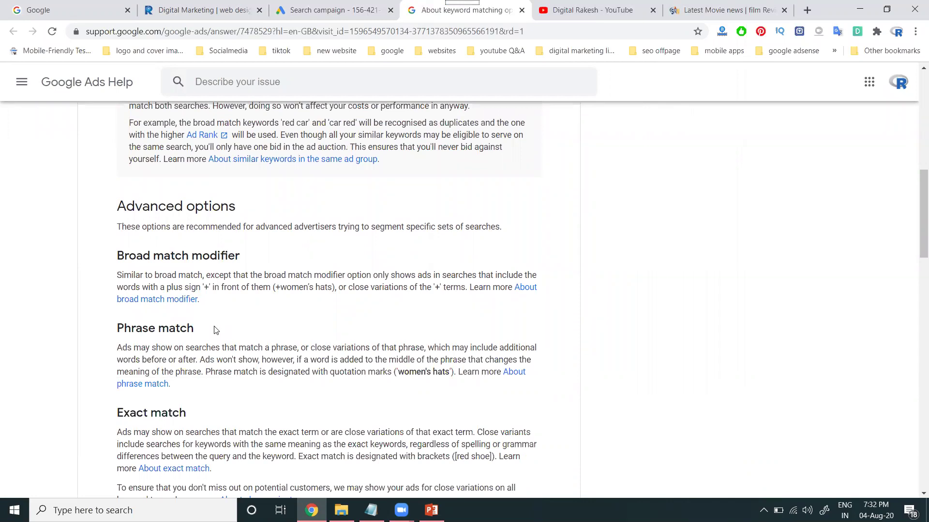
pyautogui.scroll(-1, 216, 330)
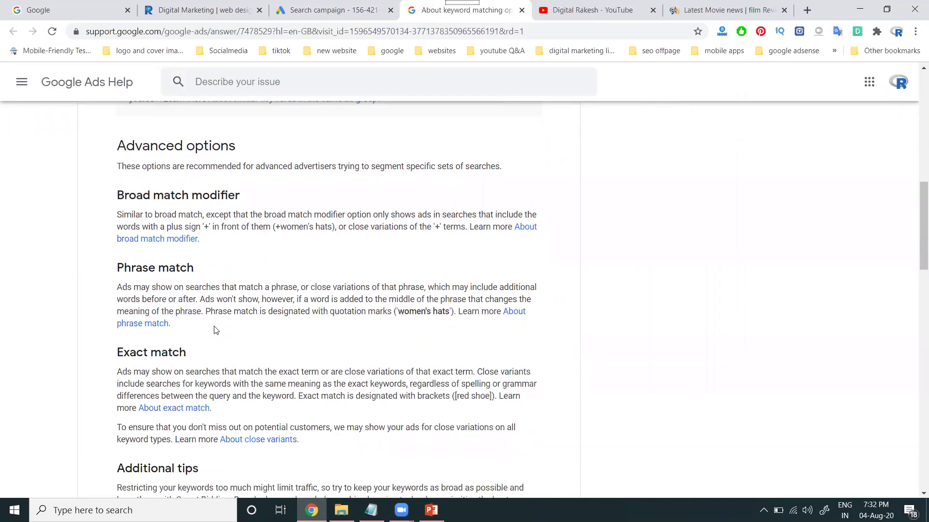
pyautogui.scroll(-3, 216, 330)
pyautogui.scroll(-3, 216, 331)
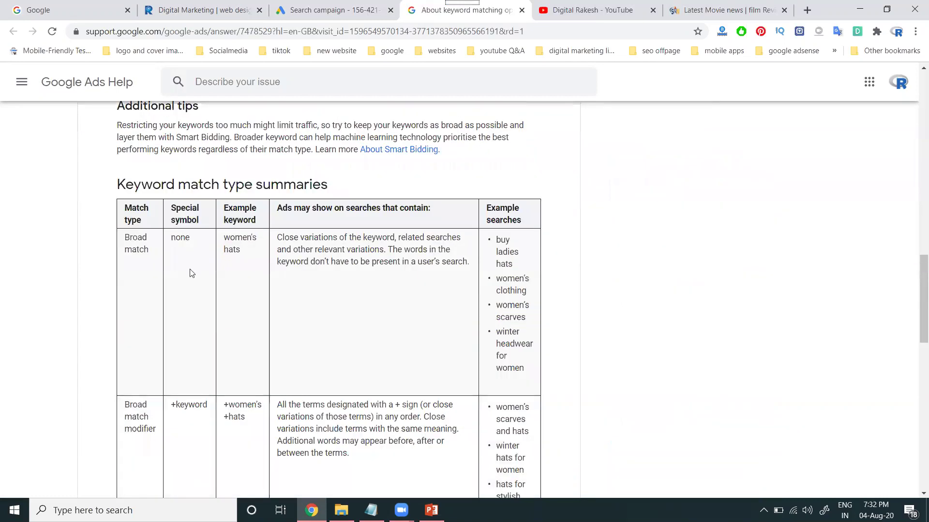
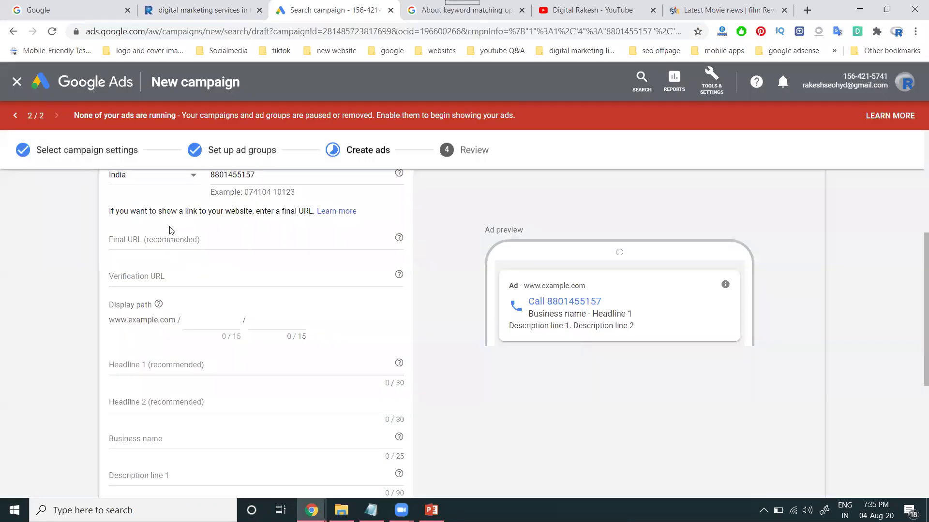
pyautogui.click(169, 241)
pyautogui.write('htechsolutions.com/services/info/7/digital-marketing-services-in-hyderabad')
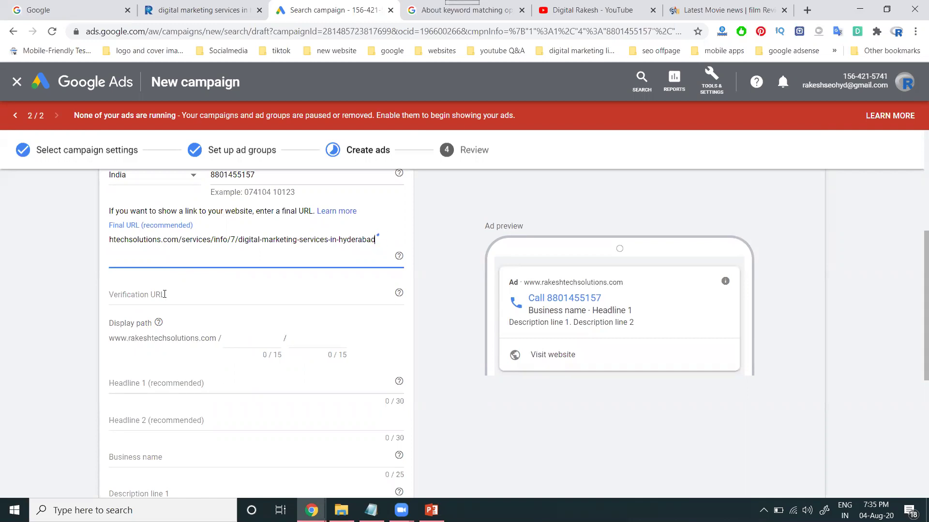
pyautogui.click(164, 294)
pyautogui.write('https://www.rakeshtechsolutions.com/services/info/7/digital-marketing-services-in-hyderabad')
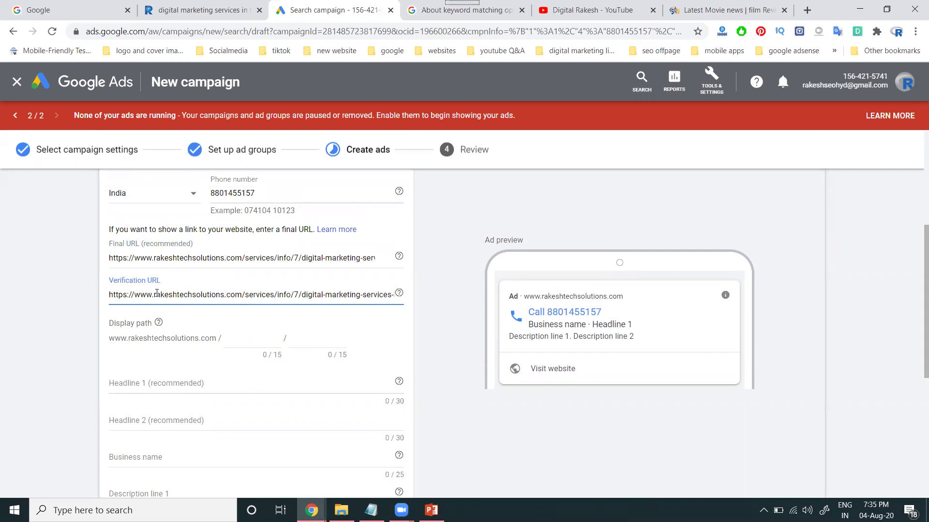
# Review the new call ad form, including display path, headlines, business name, description lines, call reporting, conversion action and the ad preview
pyautogui.scroll(-2, 157, 294)
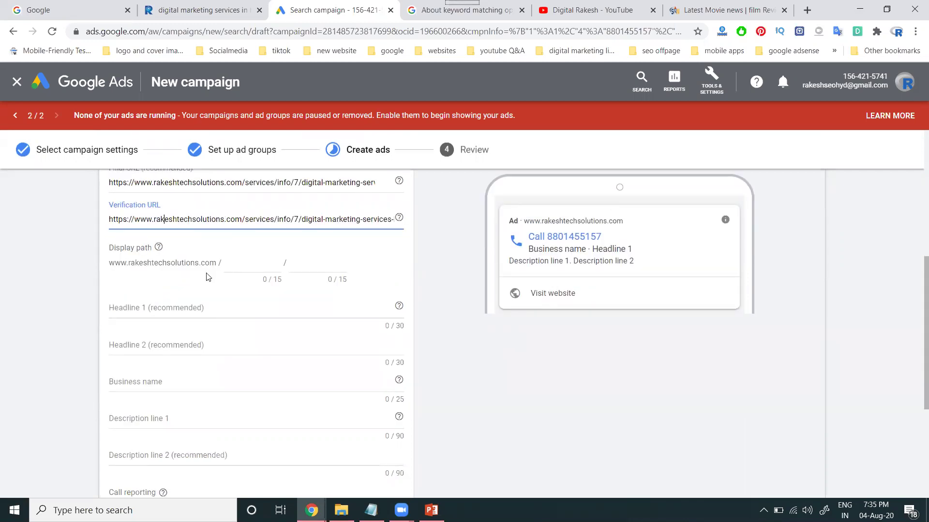
pyautogui.scroll(-2, 243, 273)
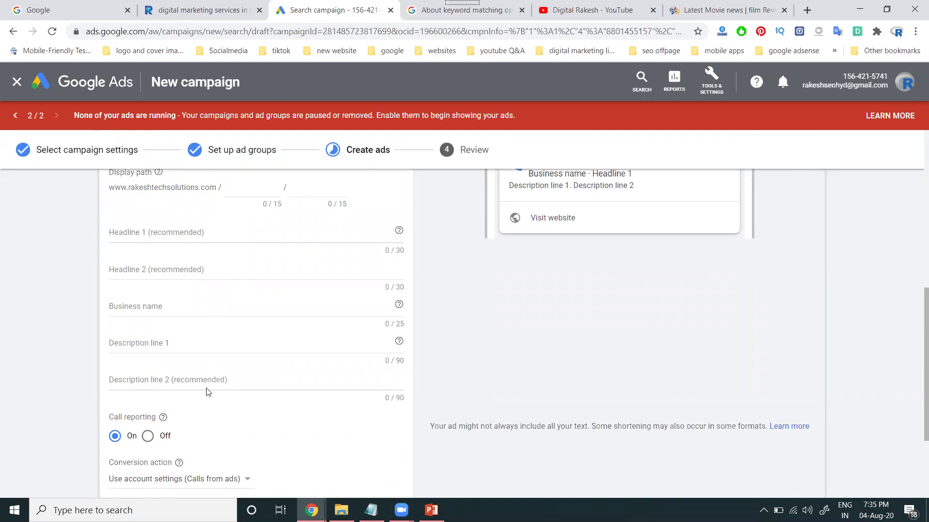
pyautogui.scroll(-2, 207, 392)
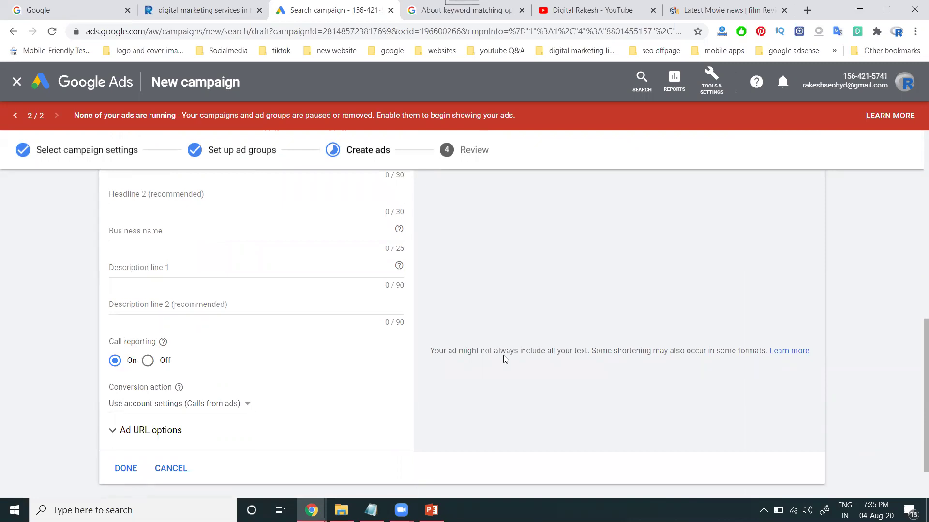
pyautogui.scroll(8, 503, 355)
pyautogui.scroll(2, 506, 355)
pyautogui.scroll(-6, 505, 355)
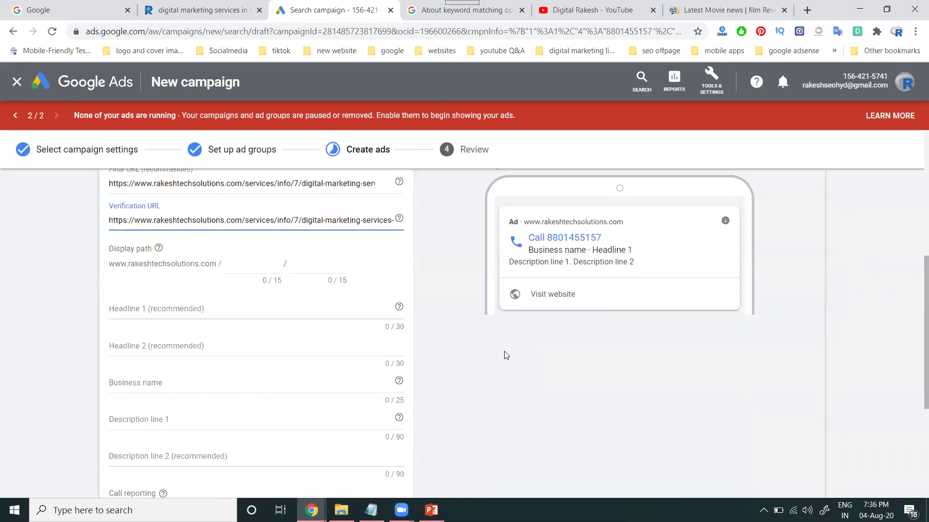
pyautogui.scroll(-5, 578, 298)
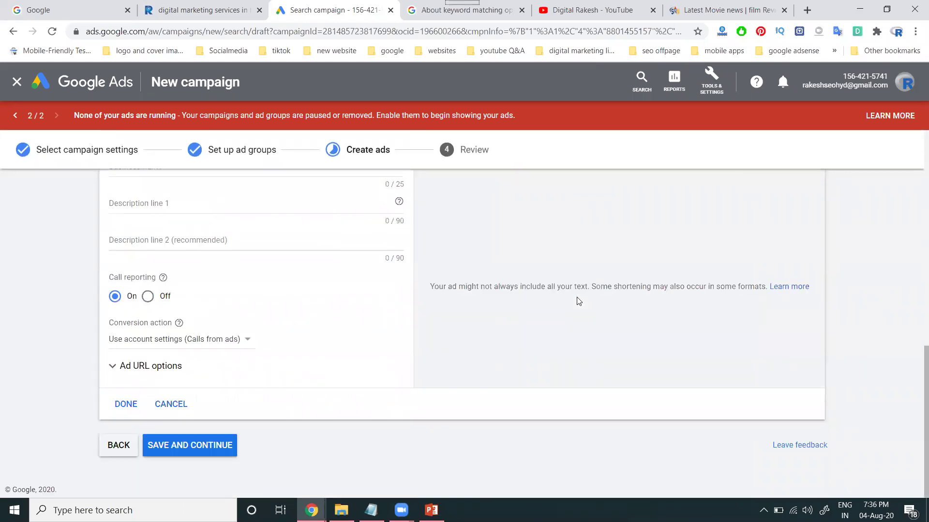
pyautogui.scroll(7, 578, 299)
pyautogui.scroll(5, 582, 300)
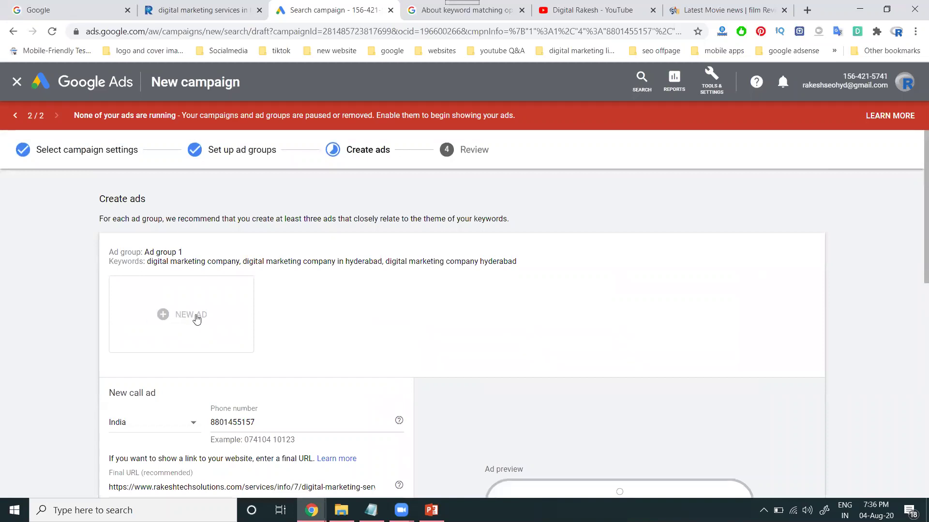
pyautogui.scroll(-3, 85, 302)
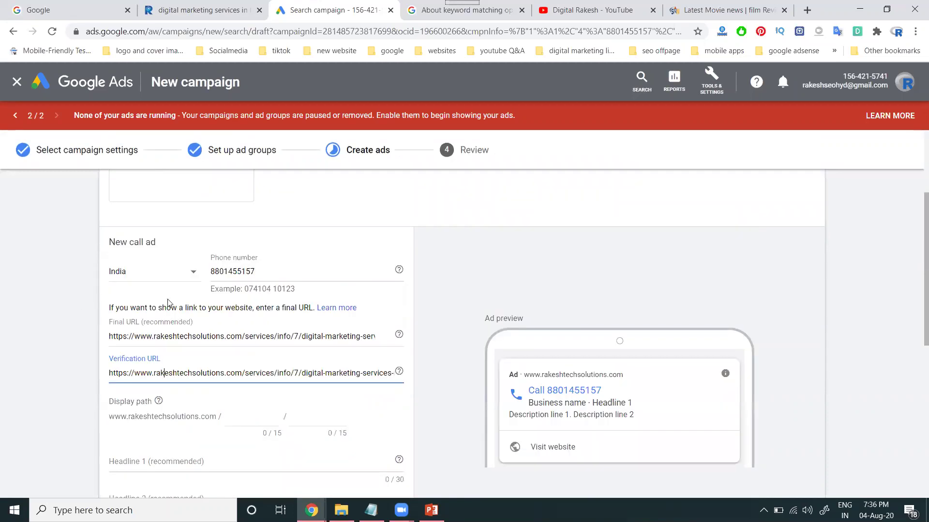
pyautogui.scroll(-3, 167, 303)
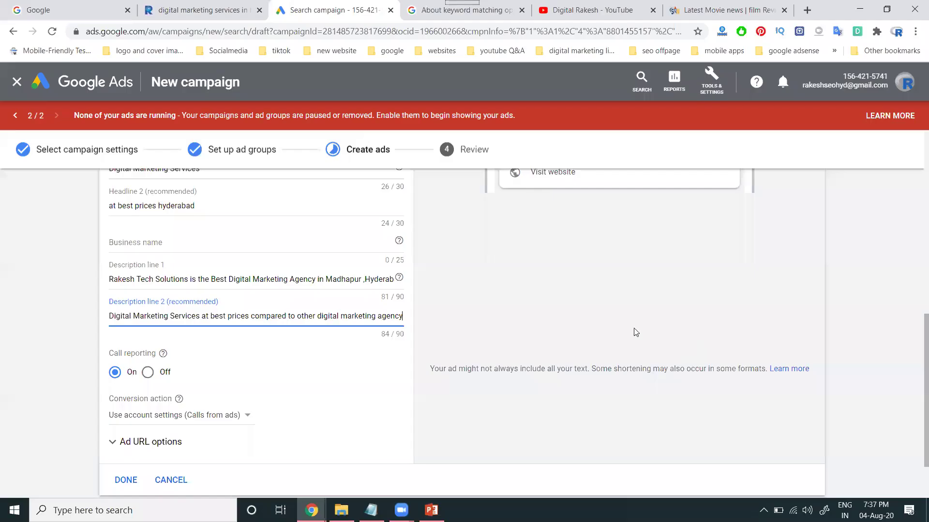
pyautogui.scroll(10, 318, 305)
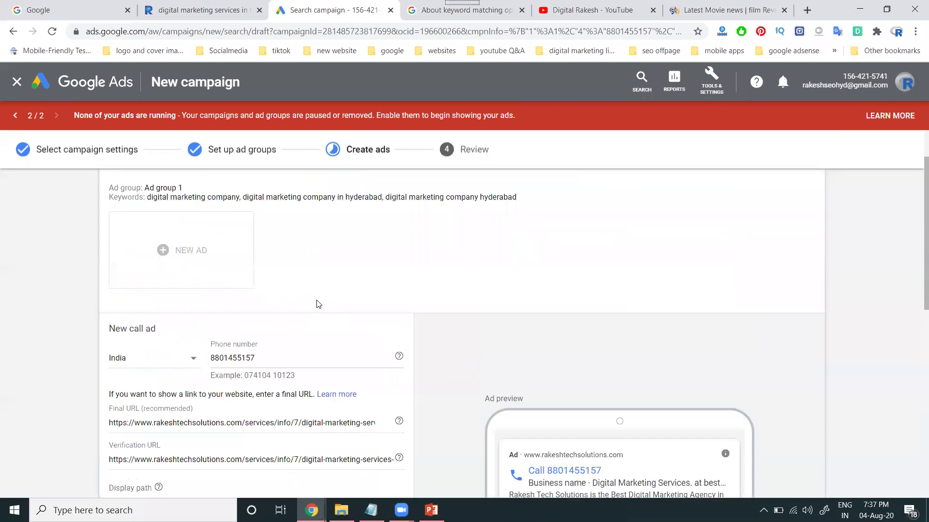
# Check the new call ad form from phone number to conversion action once more and finish the ad
pyautogui.scroll(2, 318, 304)
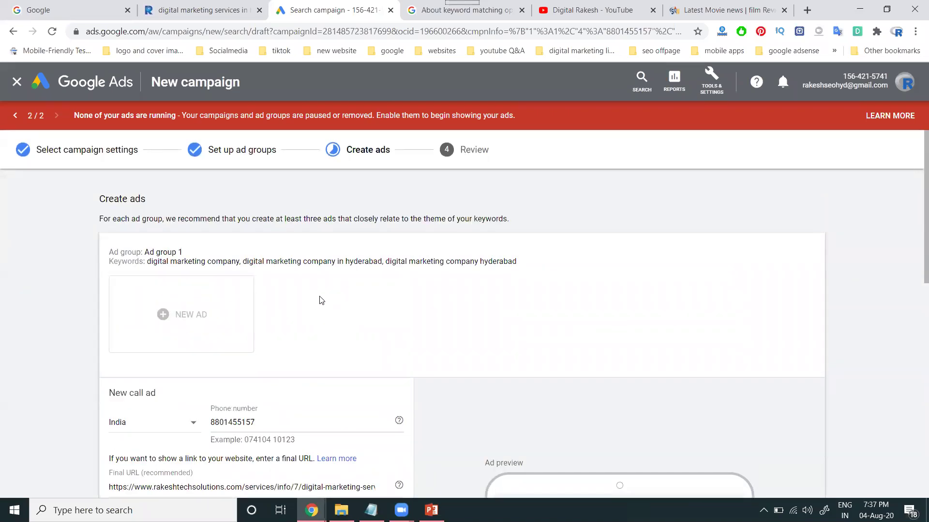
pyautogui.scroll(-5, 370, 342)
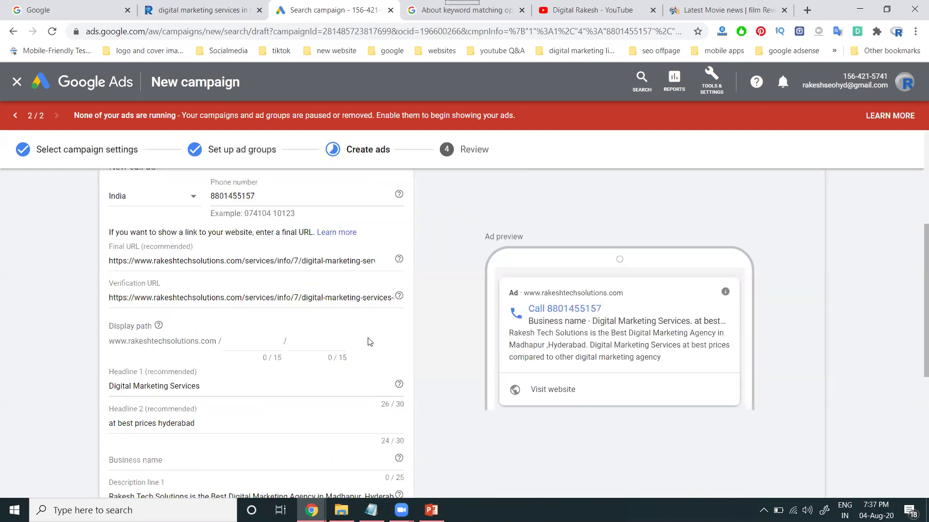
pyautogui.scroll(-6, 370, 342)
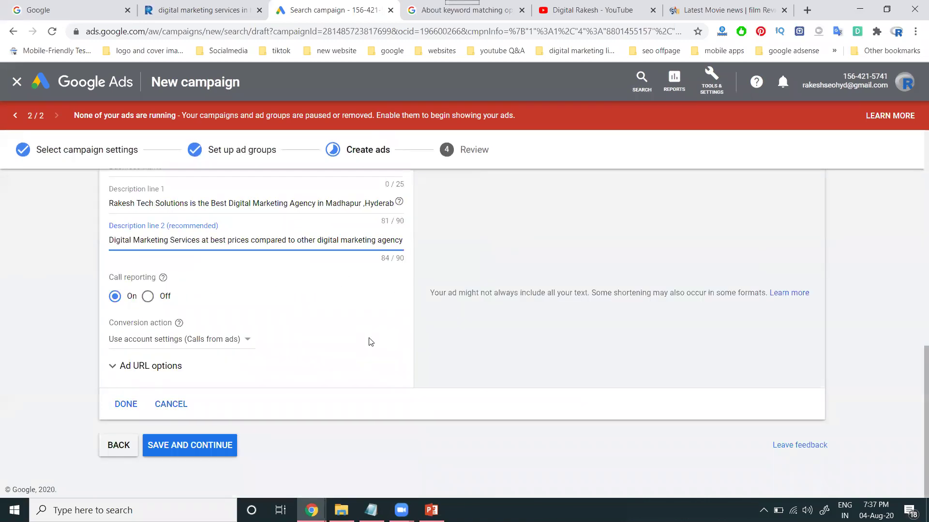
pyautogui.click(126, 404)
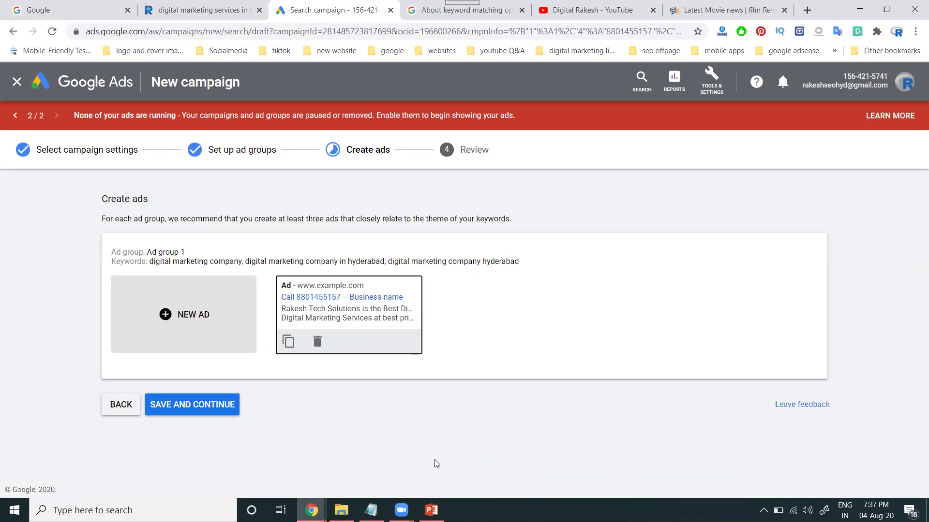
# Switch to the PowerPoint course notes, view the example campaign and Campaign Structure slides, and return to the Google Ads campaign in Chrome
pyautogui.hotkey('alt', 'Tab')
pyautogui.scroll(10, 22, 249)
pyautogui.scroll(8, 22, 249)
pyautogui.scroll(3, 22, 249)
pyautogui.click(68, 154)
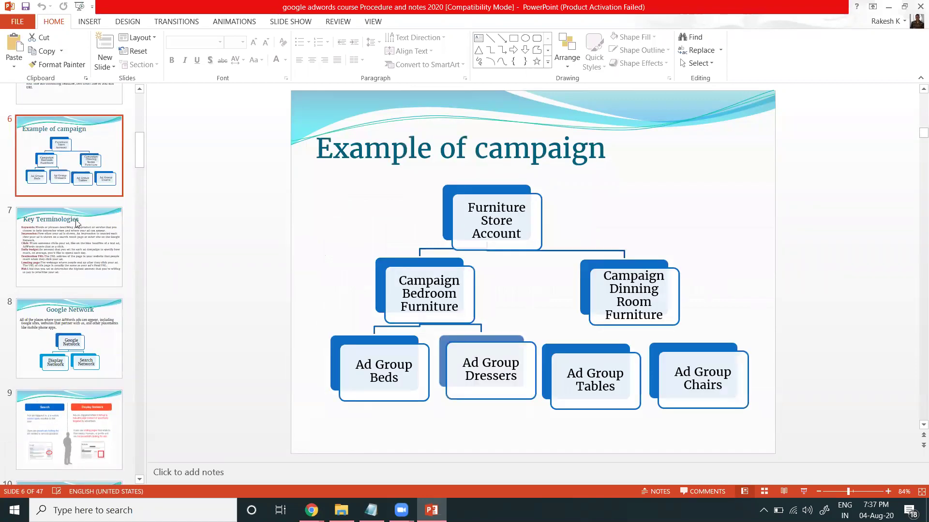
pyautogui.scroll(4, 76, 224)
pyautogui.click(68, 155)
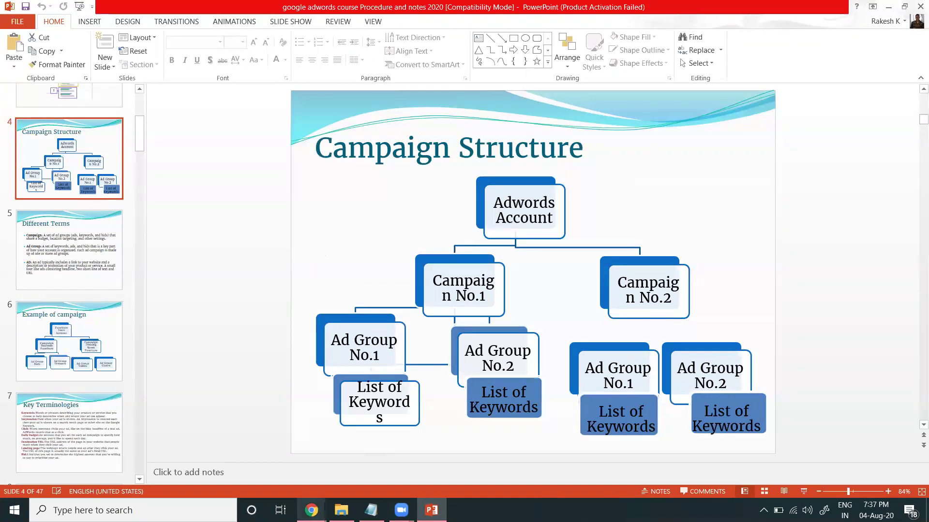
pyautogui.moveTo(311, 512)
pyautogui.click(277, 485)
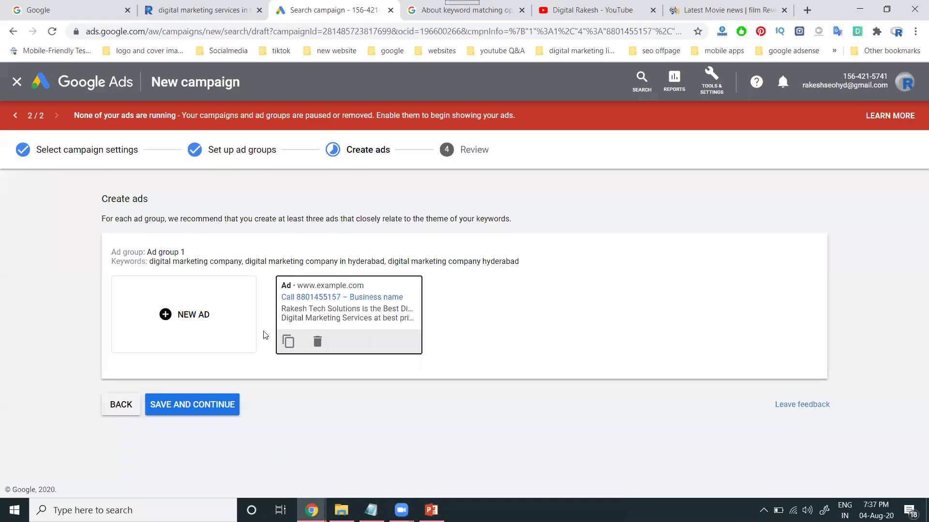
# Save the ads to reach the campaign review and open the reported ad issue for correction
pyautogui.click(188, 408)
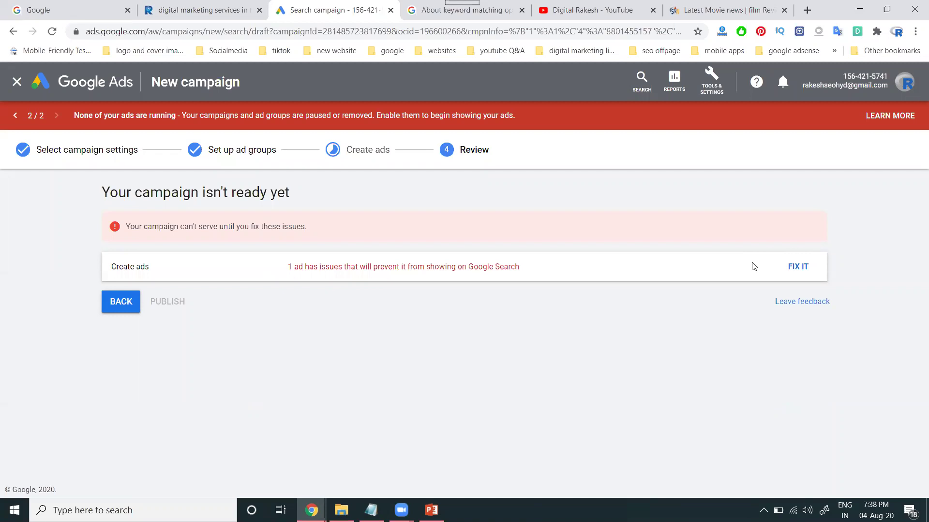
pyautogui.click(789, 269)
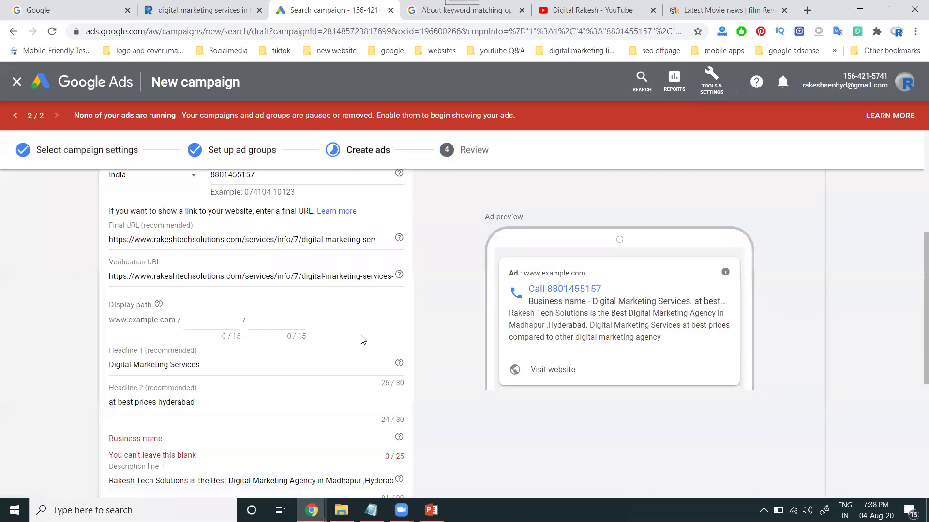
pyautogui.scroll(-2, 363, 340)
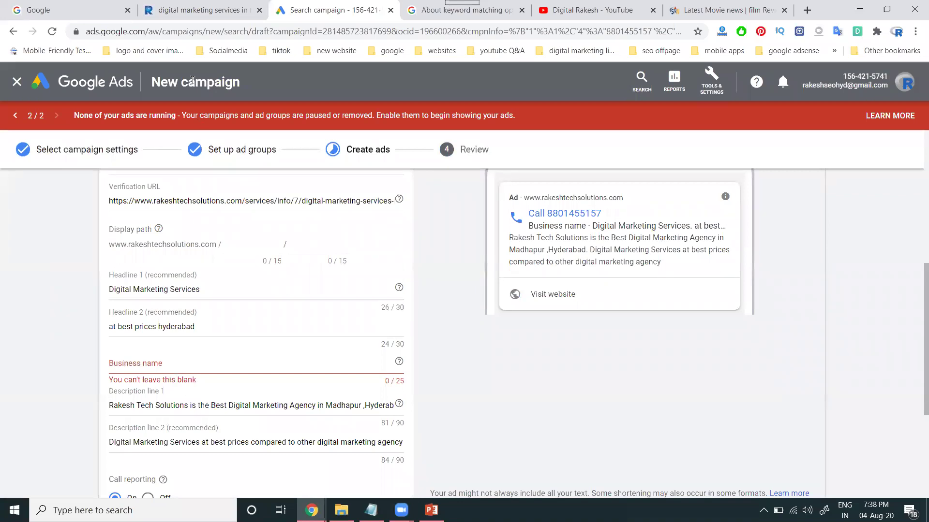
# Set the call ad's business name to "Rakesh Tech Solutions", copied from the company website, and save the ads to continue to the review
pyautogui.click(177, 8)
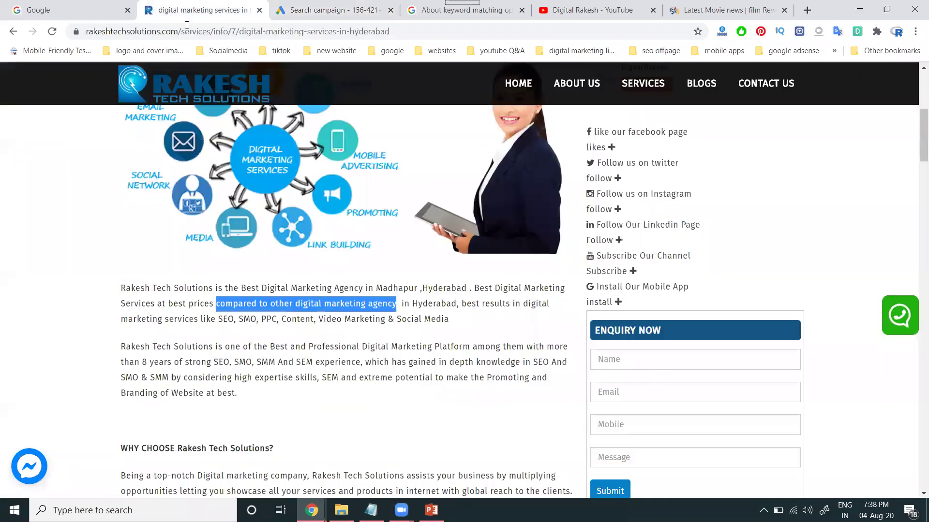
pyautogui.moveTo(120, 289); pyautogui.dragTo(214, 289)
pyautogui.hotkey('ctrl', 'c')
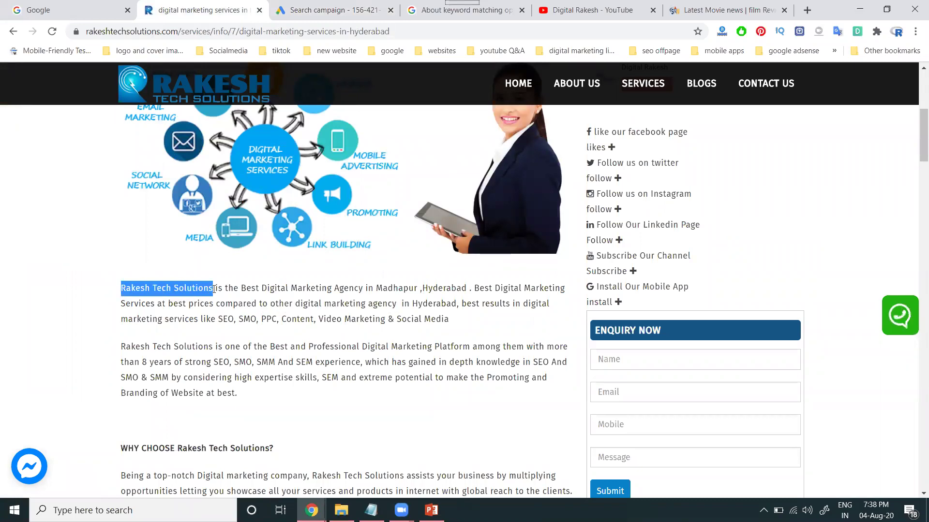
pyautogui.click(313, 10)
pyautogui.click(189, 368)
pyautogui.hotkey('ctrl', 'v')
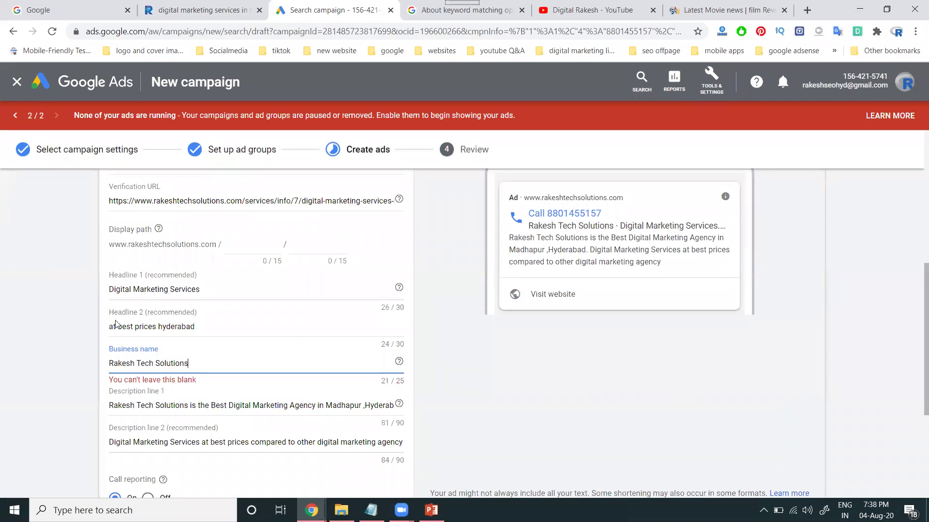
pyautogui.scroll(-3, 121, 338)
pyautogui.click(127, 462)
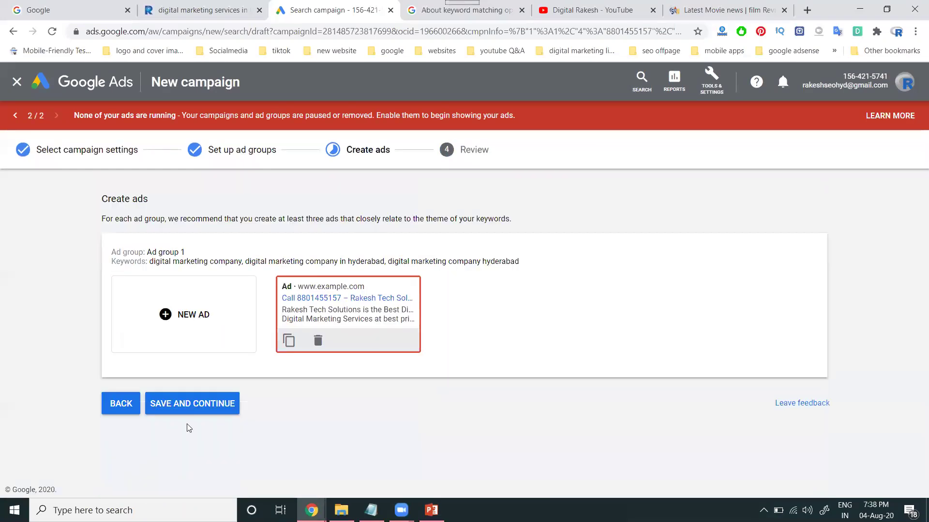
pyautogui.click(199, 401)
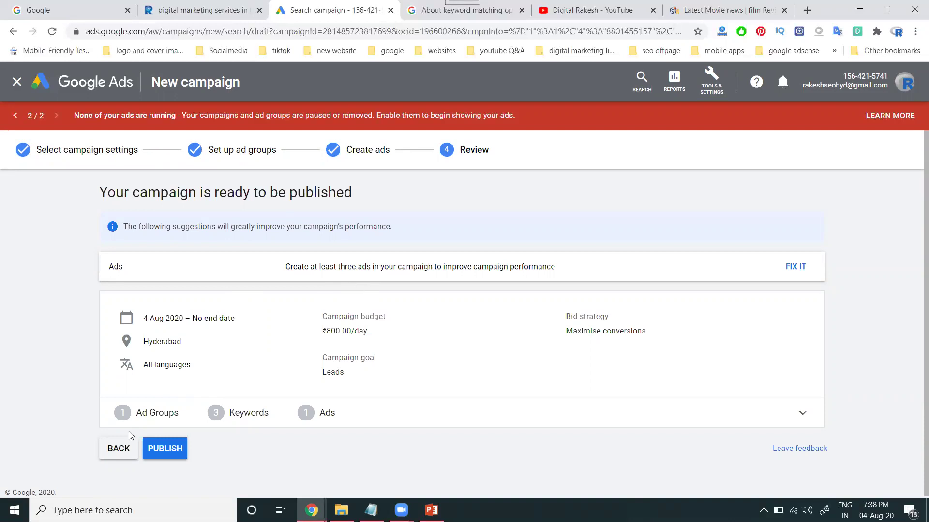
pyautogui.click(115, 451)
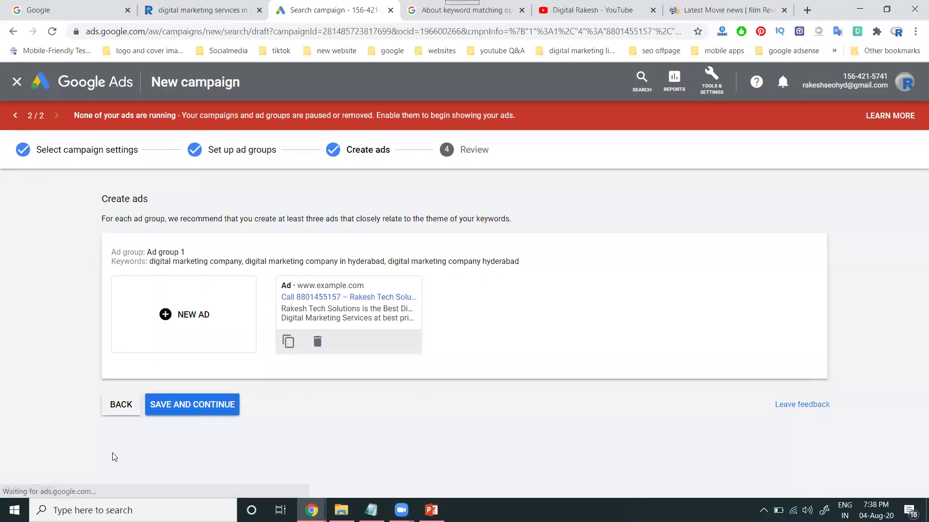
pyautogui.click(178, 324)
pyautogui.scroll(5, 284, 316)
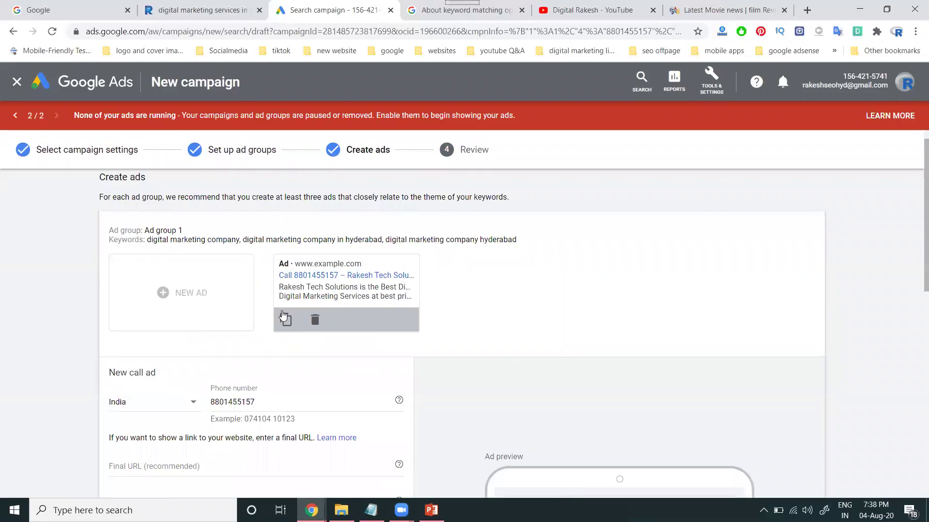
pyautogui.scroll(-10, 228, 329)
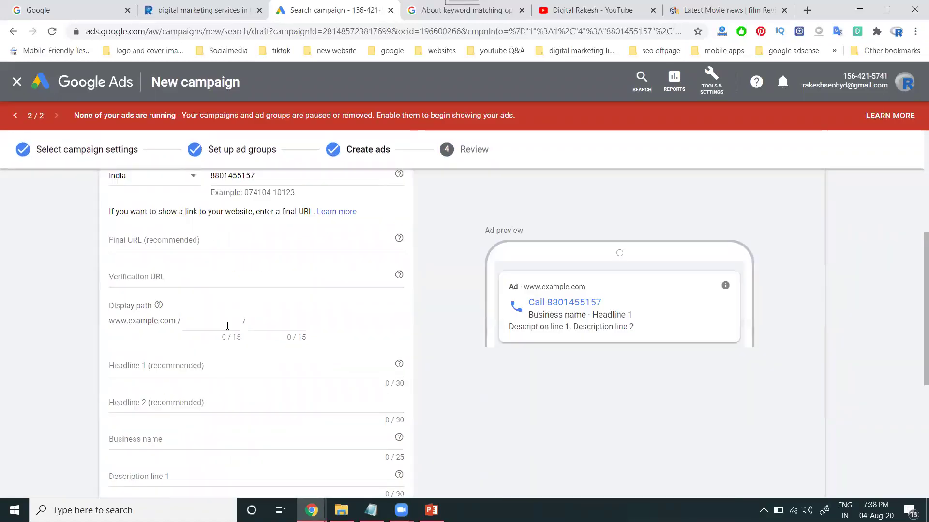
pyautogui.click(170, 404)
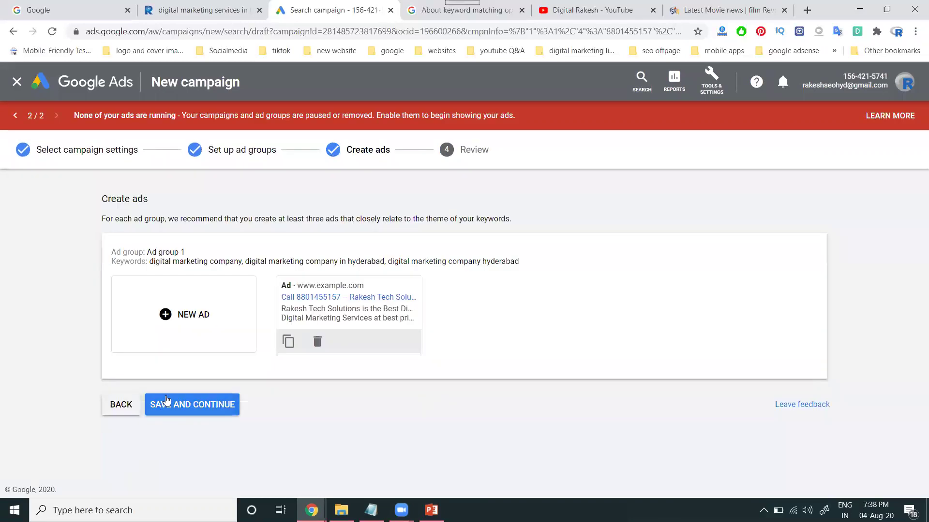
pyautogui.click(192, 406)
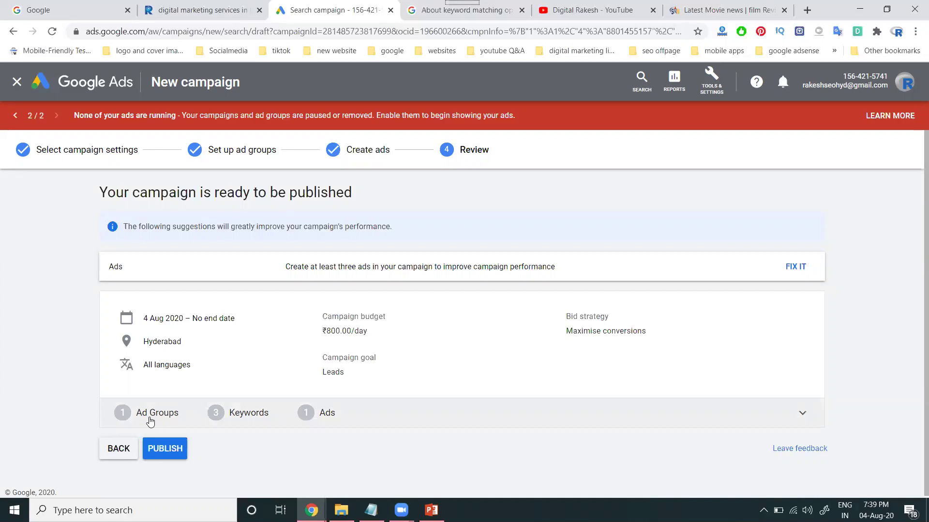
# Publish the campaign and look over the keywords and ads on its overview page
pyautogui.click(169, 449)
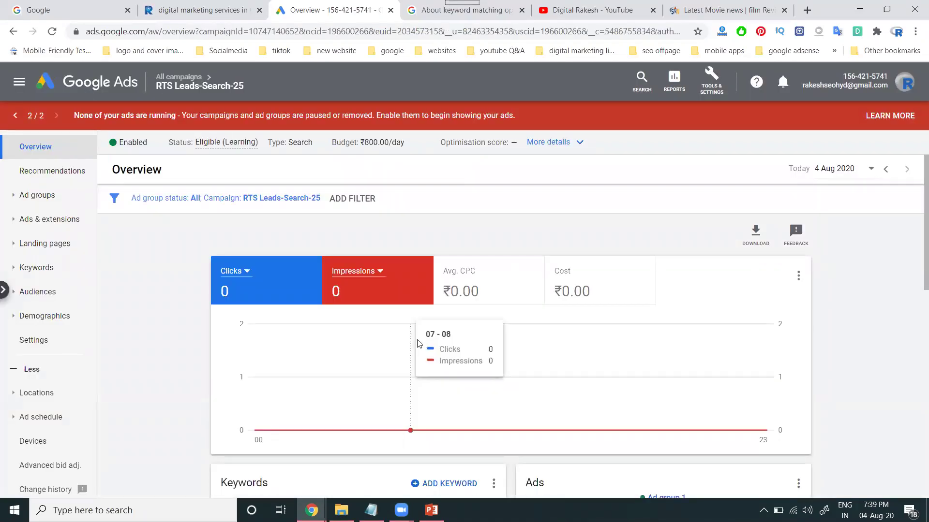
pyautogui.scroll(-3, 419, 301)
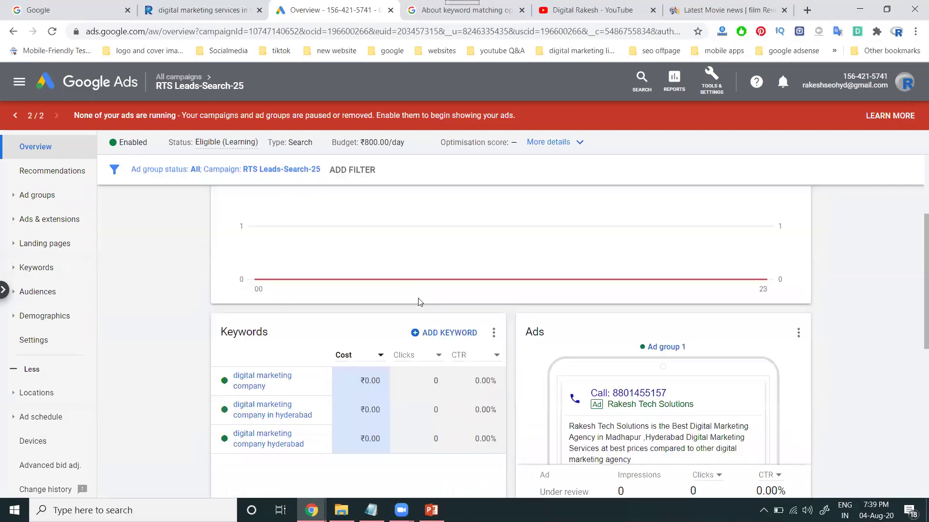
pyautogui.scroll(-2, 420, 302)
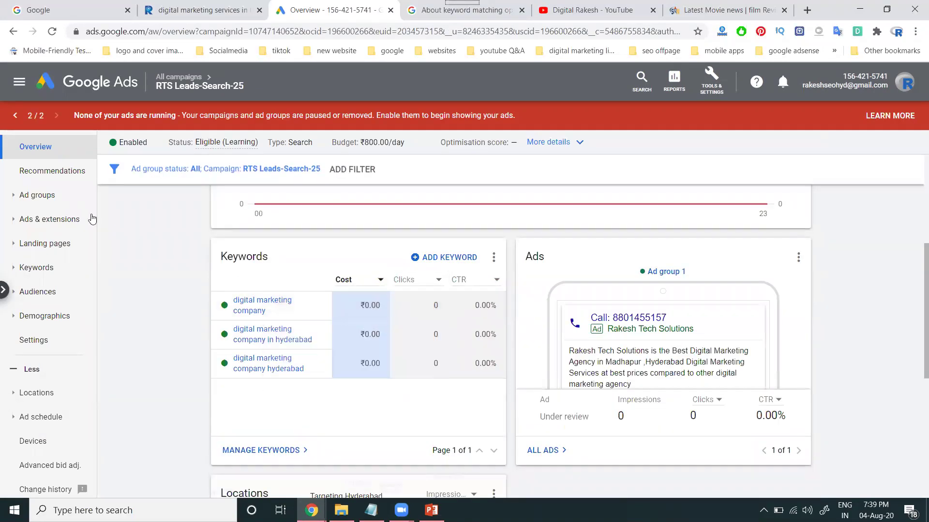
# Change the keyword "digital marketing company" in Ad group 1 to Phrase match and save it
pyautogui.click(46, 199)
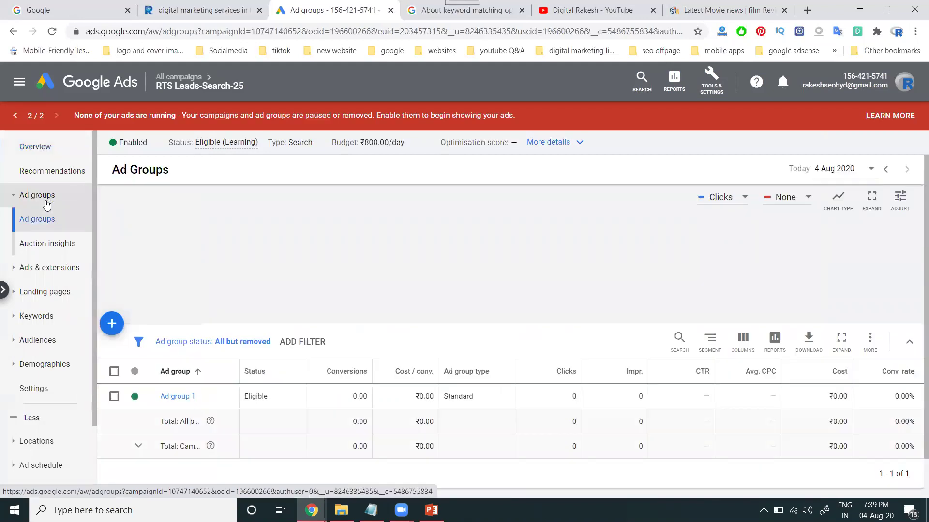
pyautogui.click(175, 399)
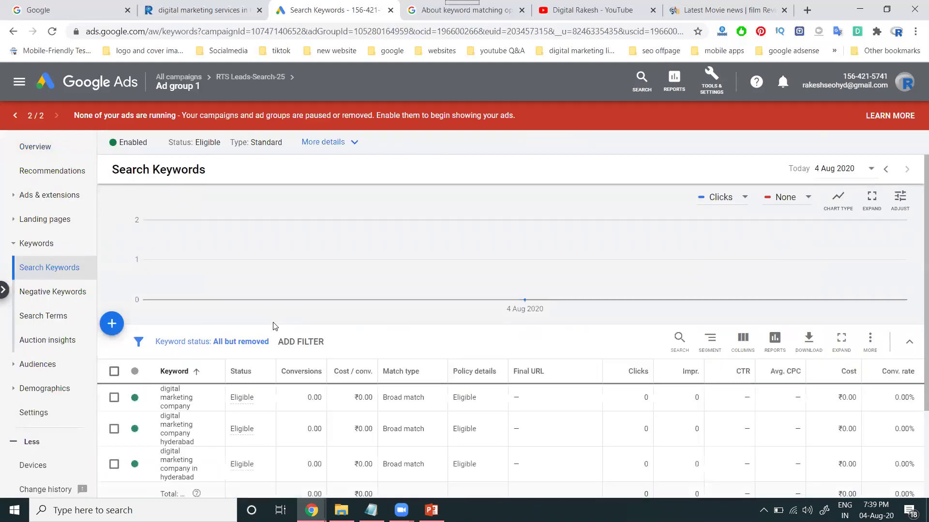
pyautogui.scroll(-2, 274, 325)
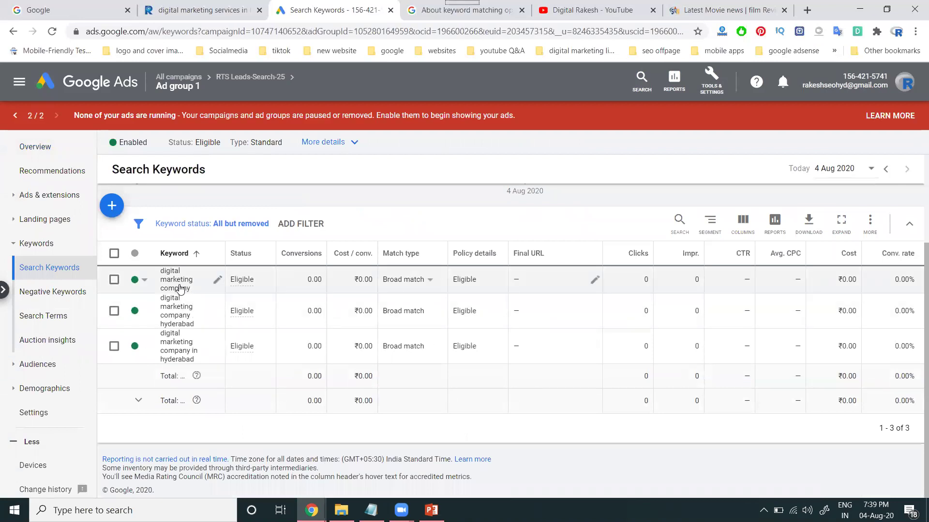
pyautogui.click(180, 290)
pyautogui.click(192, 329)
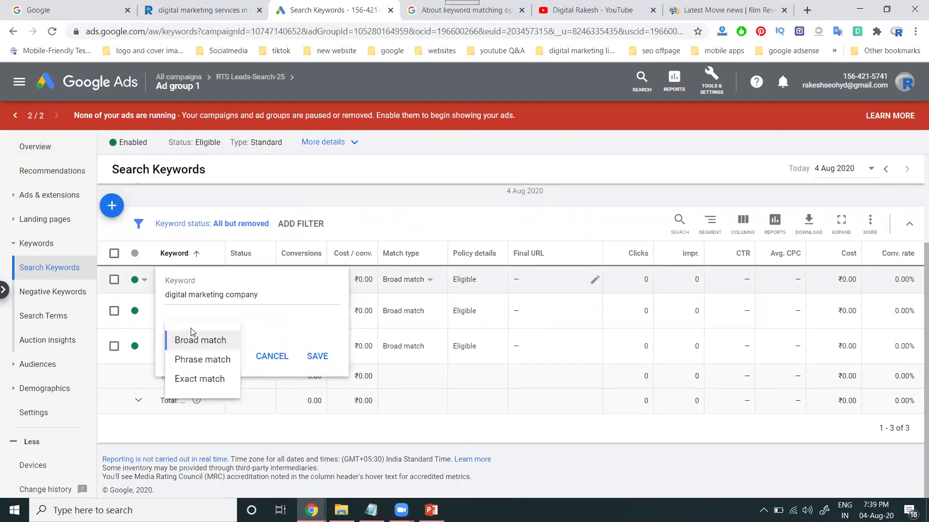
pyautogui.click(202, 361)
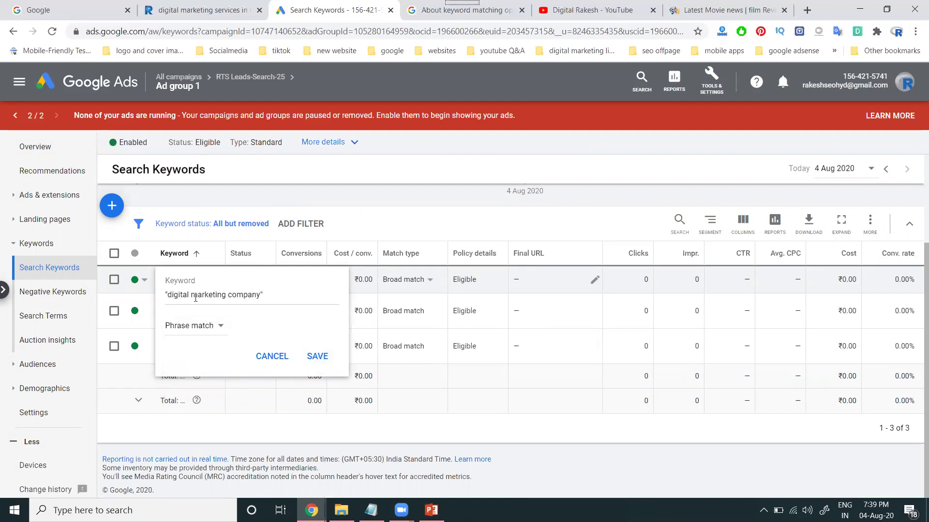
pyautogui.click(317, 356)
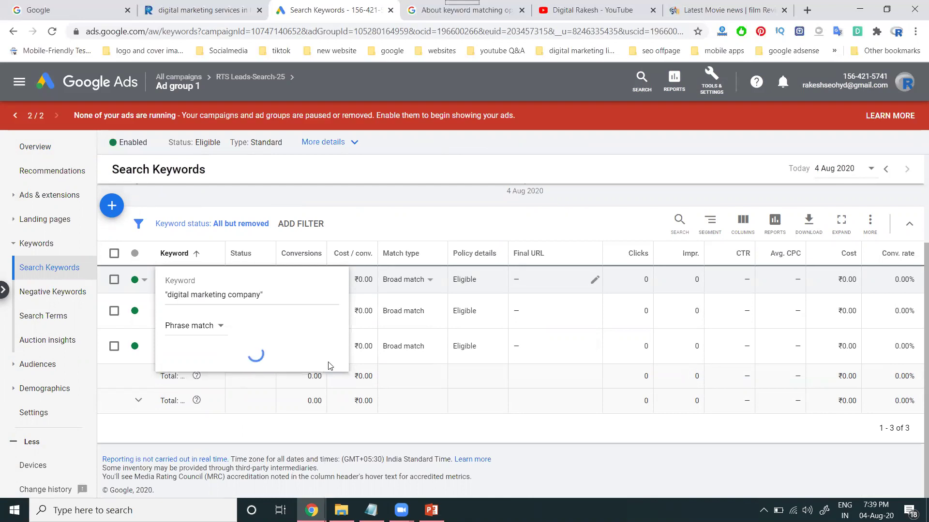
# Change the keyword "digital marketing company hyderabad" to Exact match and save it
pyautogui.click(218, 312)
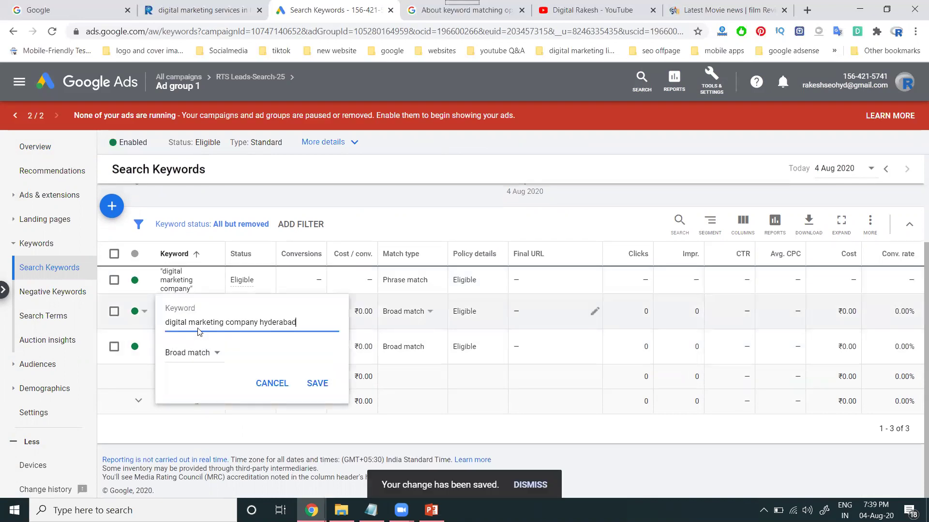
pyautogui.click(203, 353)
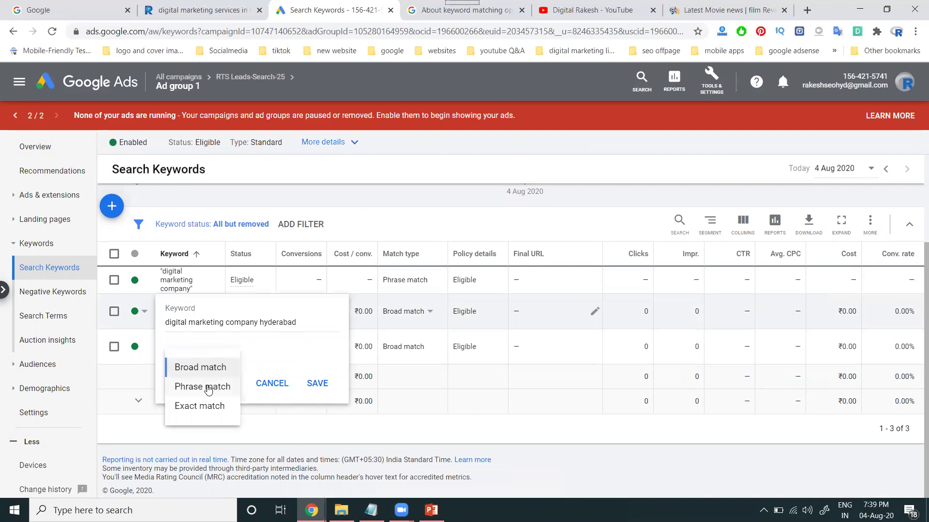
pyautogui.click(204, 407)
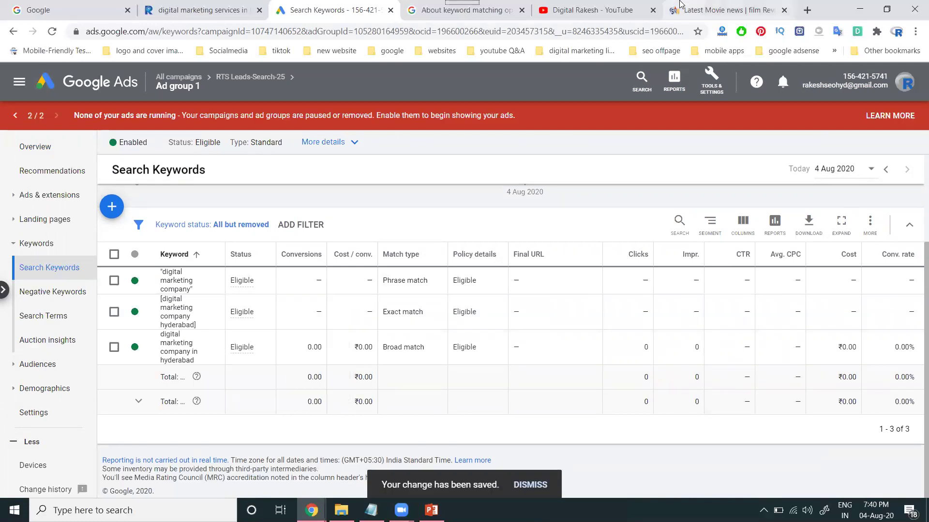
# View the ads on the southreelnews.com home page and return to the ad group's search keywords
pyautogui.click(670, 17)
pyautogui.scroll(10, 558, 277)
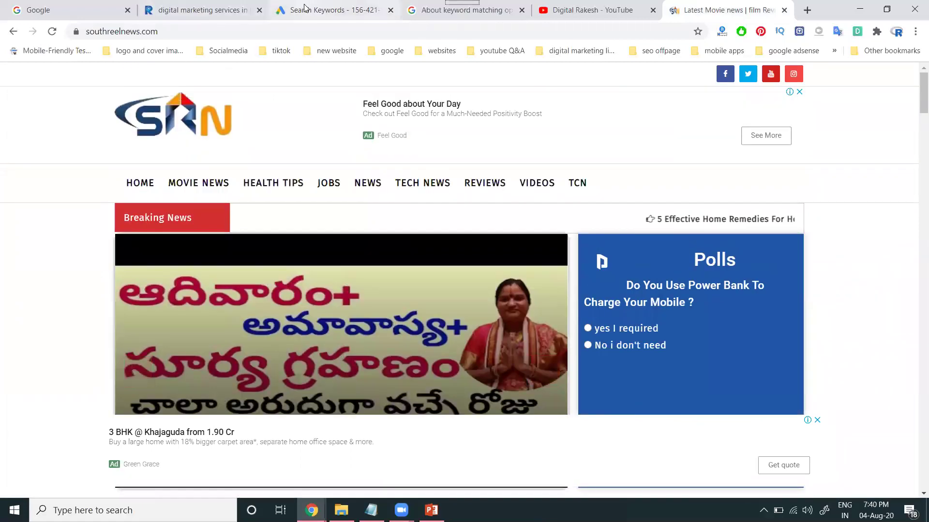
pyautogui.click(333, 9)
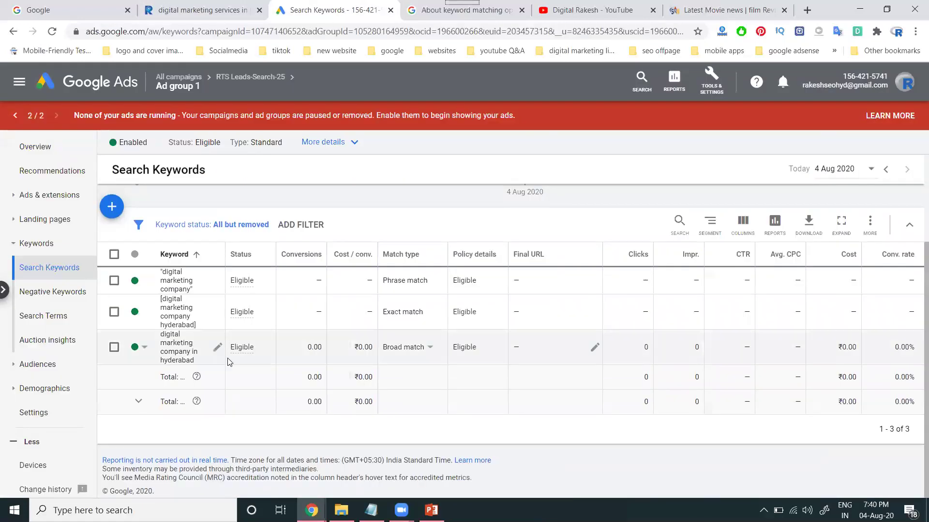
# Change the keyword "digital marketing company in hyderabad" to Phrase match, after trying Exact match, and save it
pyautogui.click(180, 350)
pyautogui.click(181, 390)
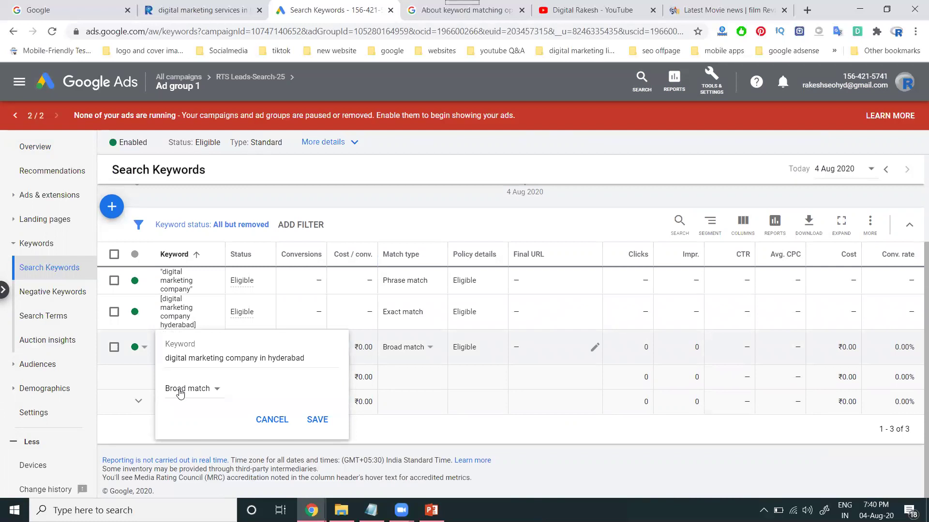
pyautogui.click(181, 441)
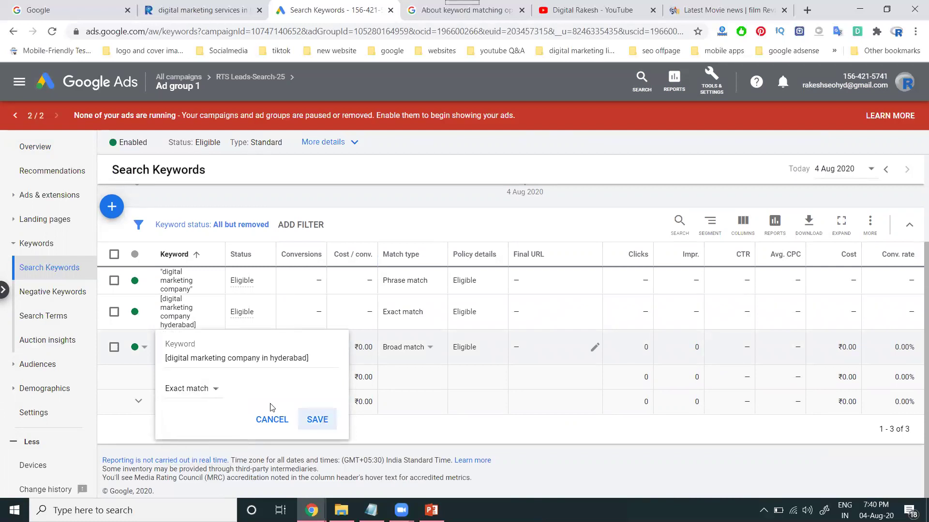
pyautogui.click(190, 389)
pyautogui.click(185, 422)
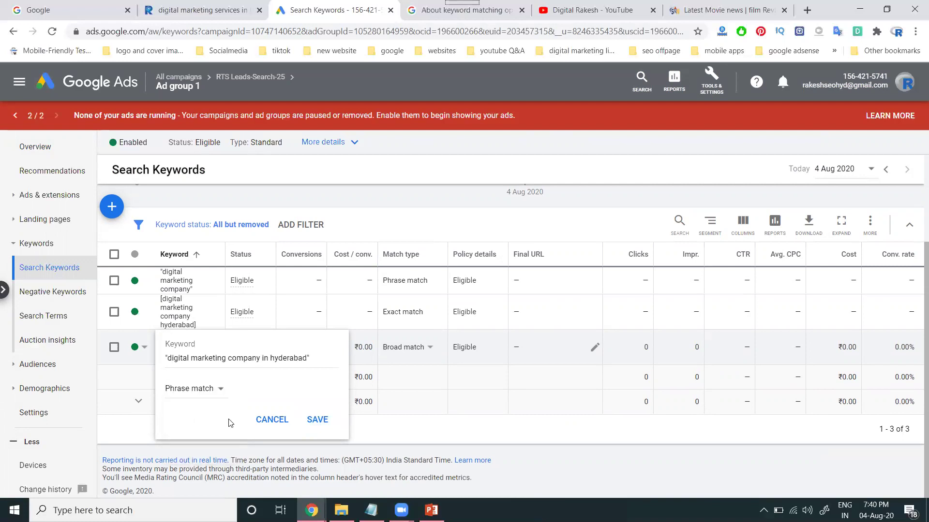
pyautogui.click(323, 420)
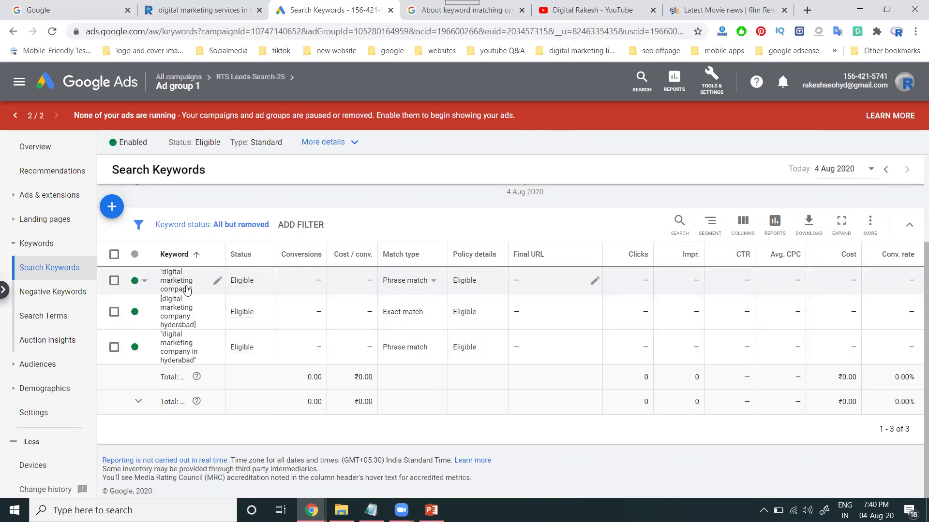
# Show the path of parent campaigns above Ad group 1 to leave its keyword list
pyautogui.scroll(2, 187, 289)
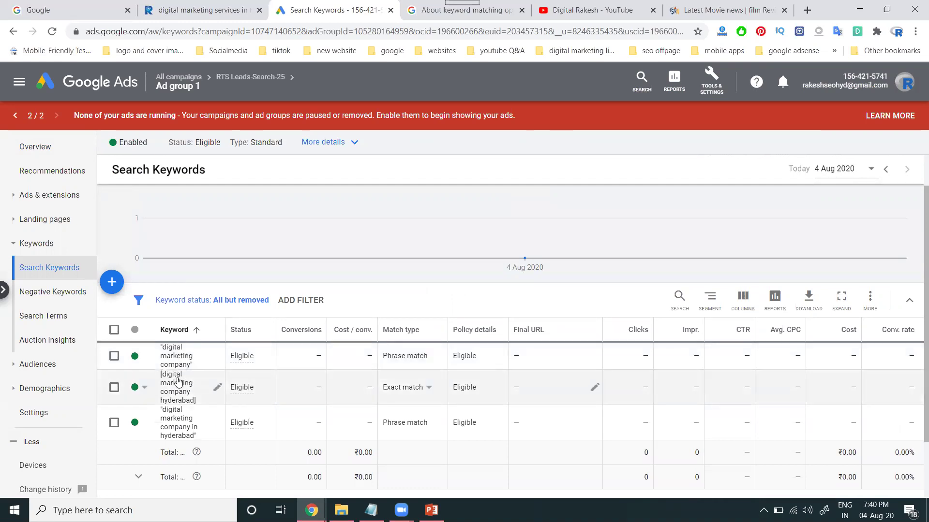
pyautogui.moveTo(184, 83)
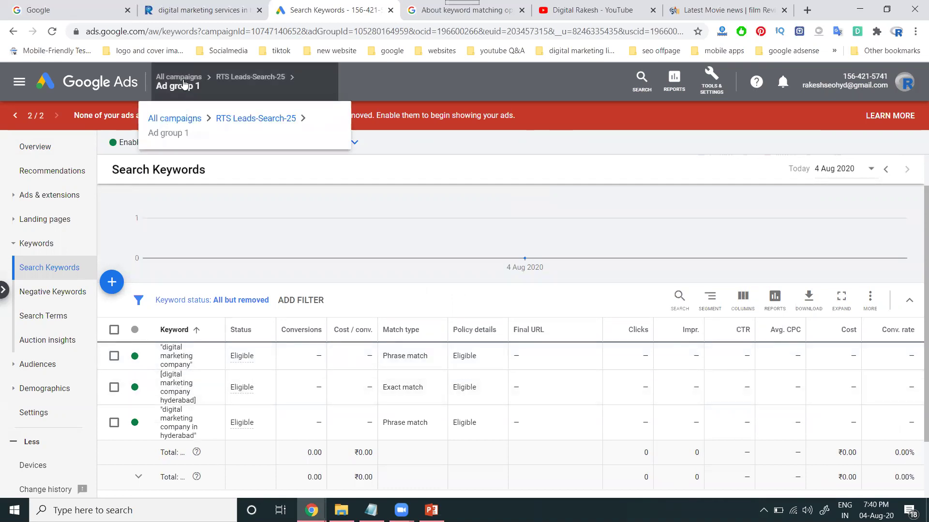